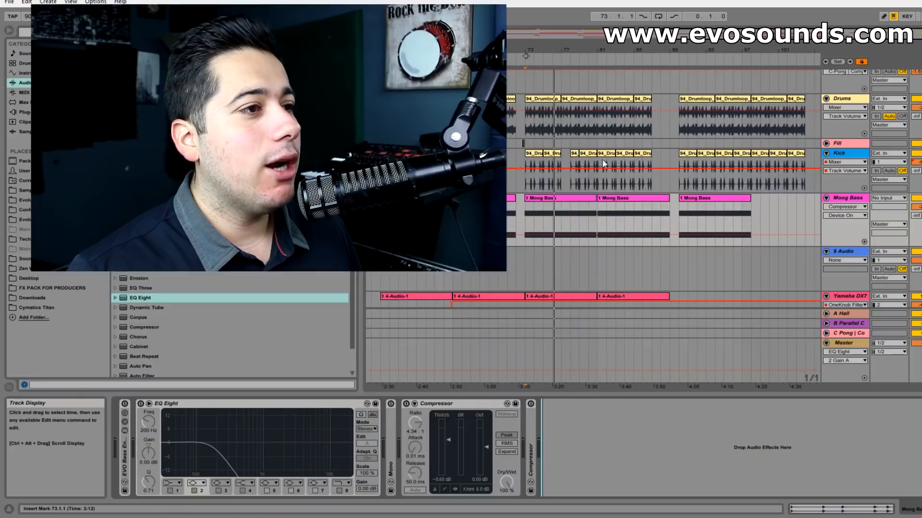
# - Set the playback start at bar 73, remove the existing EQ Eight from the Moog Bass chain, and play the section
pyautogui.click(524, 154)
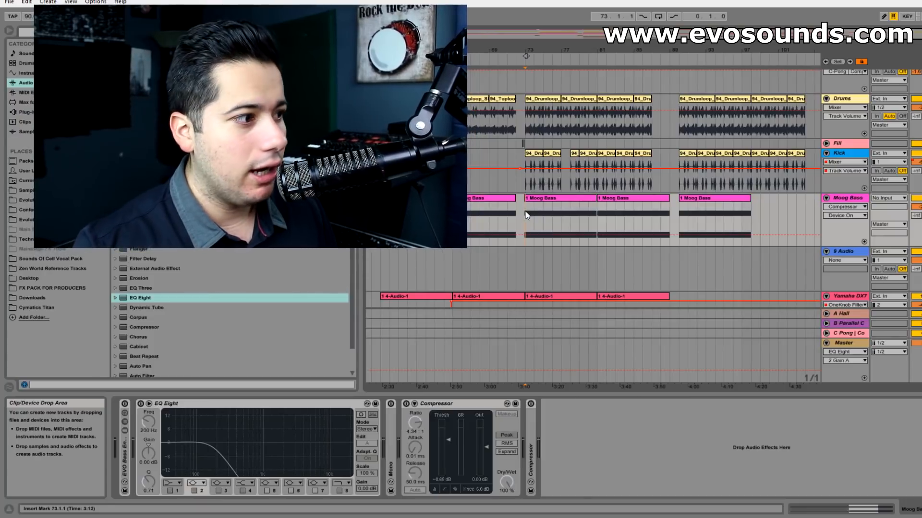
pyautogui.click(216, 408)
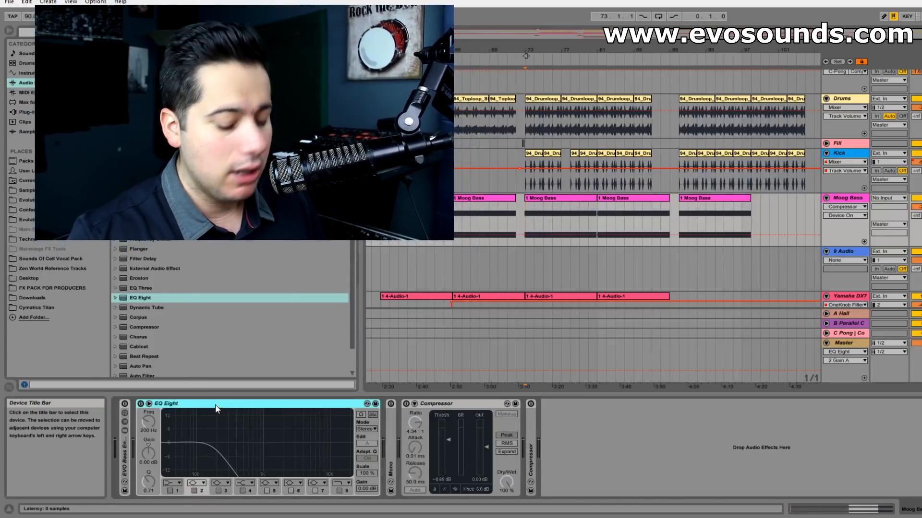
pyautogui.press('Delete')
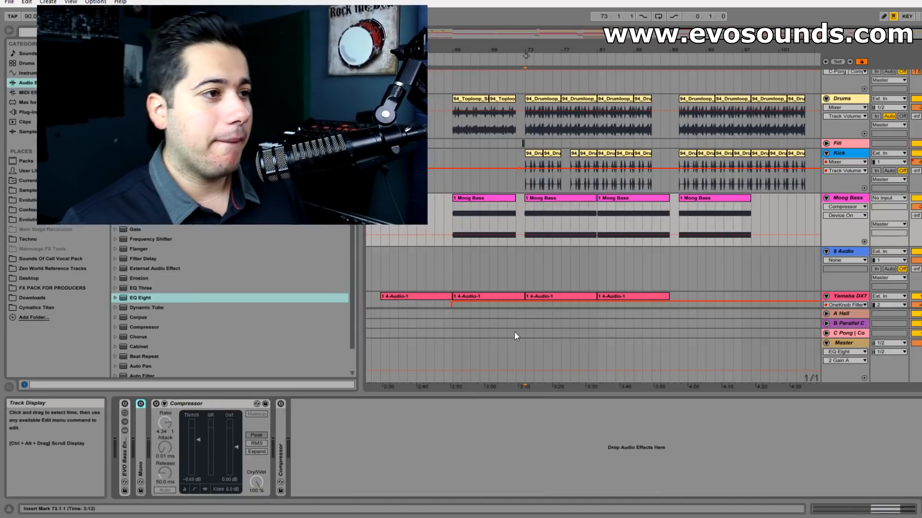
pyautogui.press('space')
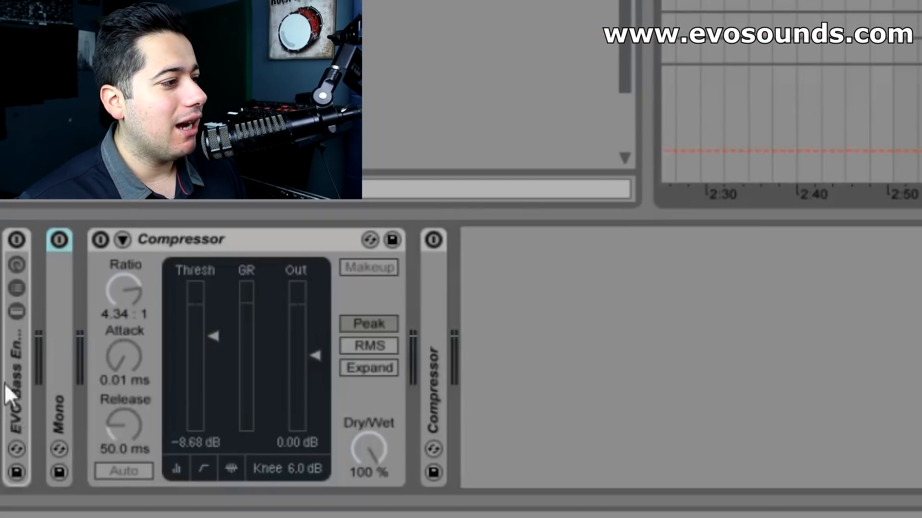
# - Activate the EVO Bass rack on Moog Bass and toggle its bypass during playback to compare the sound
pyautogui.click(17, 238)
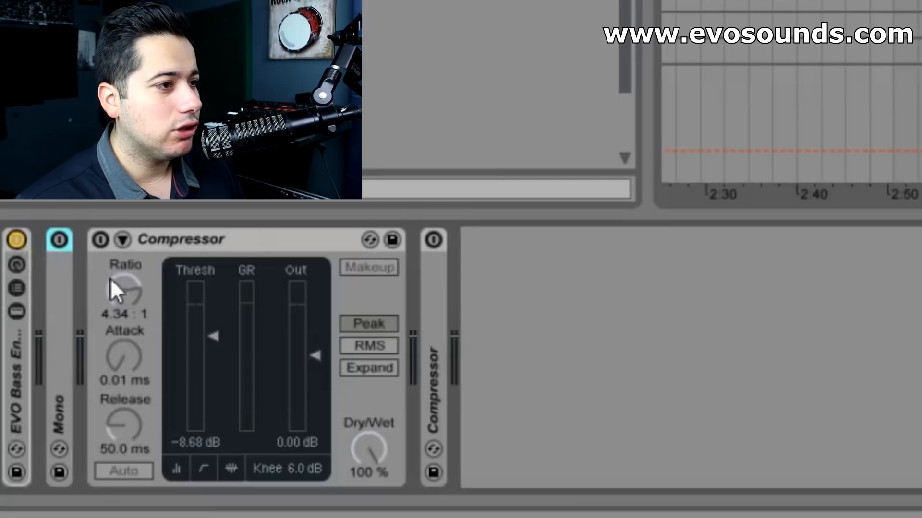
pyautogui.press('space')
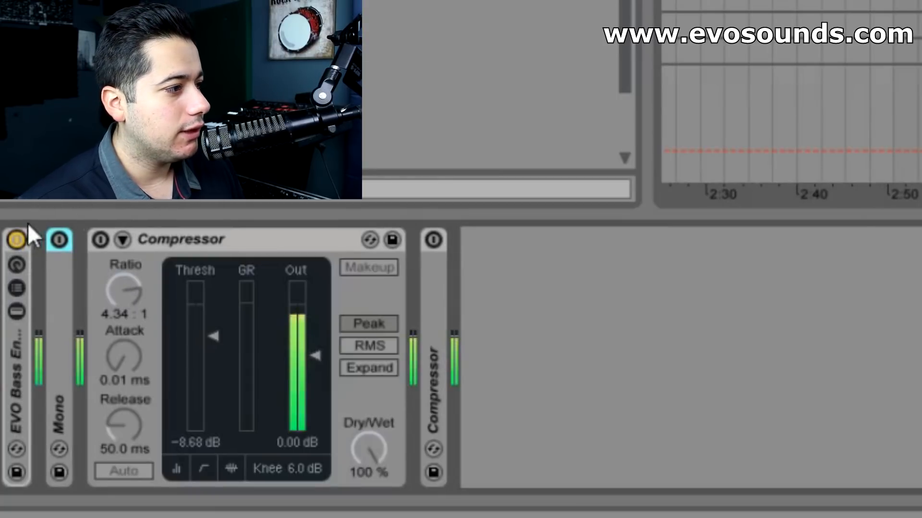
pyautogui.click(16, 236)
pyautogui.click(17, 235)
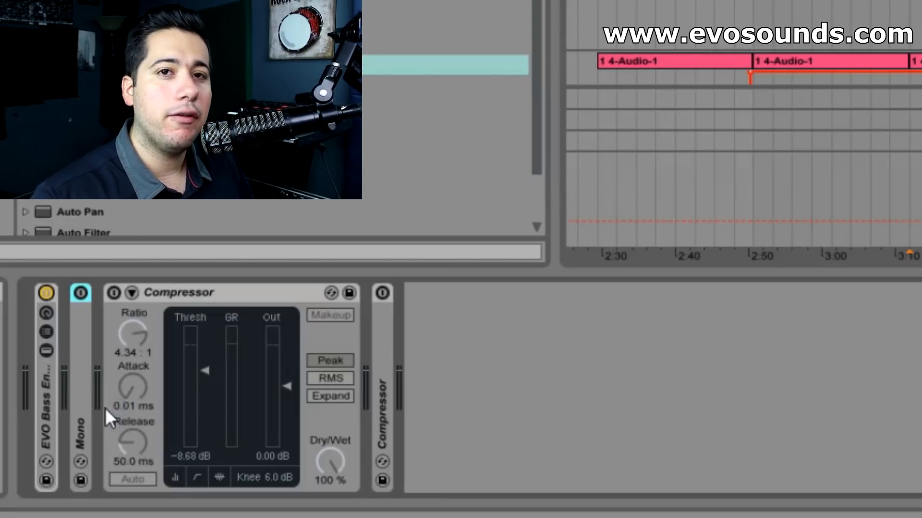
# - Activate the Mono device and both compressors on Moog Bass and play the processed bass
pyautogui.click(81, 293)
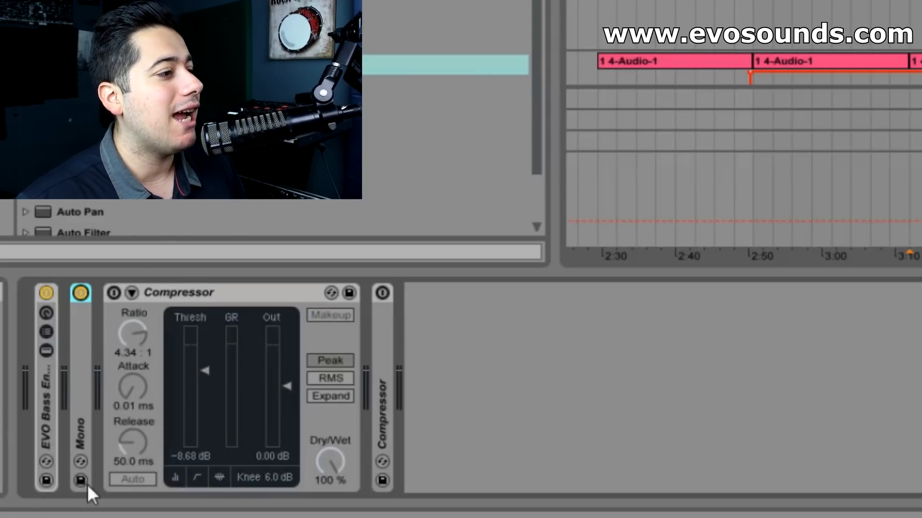
pyautogui.click(110, 294)
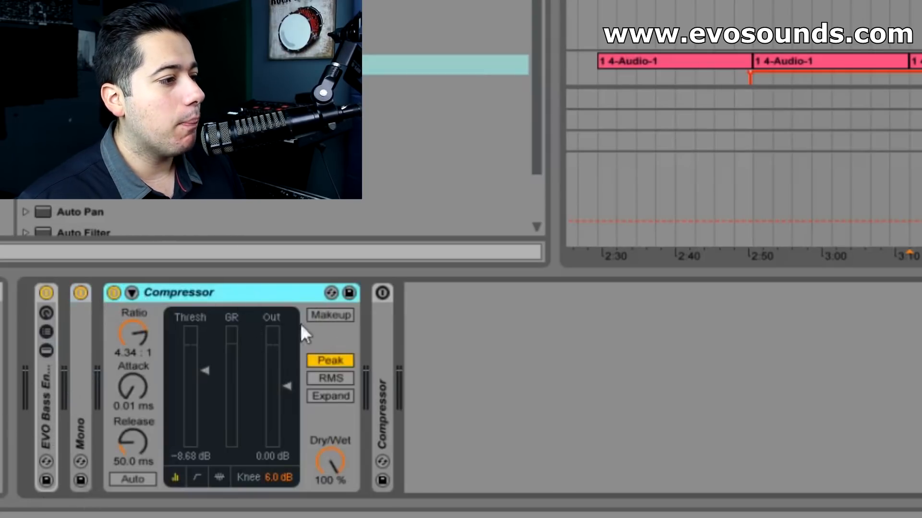
pyautogui.press('space')
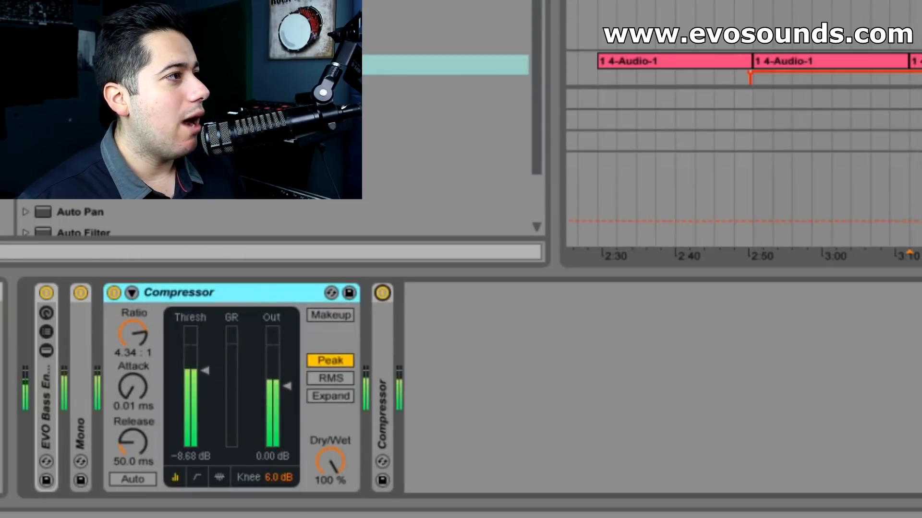
# - Insert a fresh EQ Eight between the EVO Bass rack and Mono, and enable its band 8 high cut
pyautogui.hotkey('ctrl', 'f')
pyautogui.moveTo(152, 242); pyautogui.dragTo(72, 434)
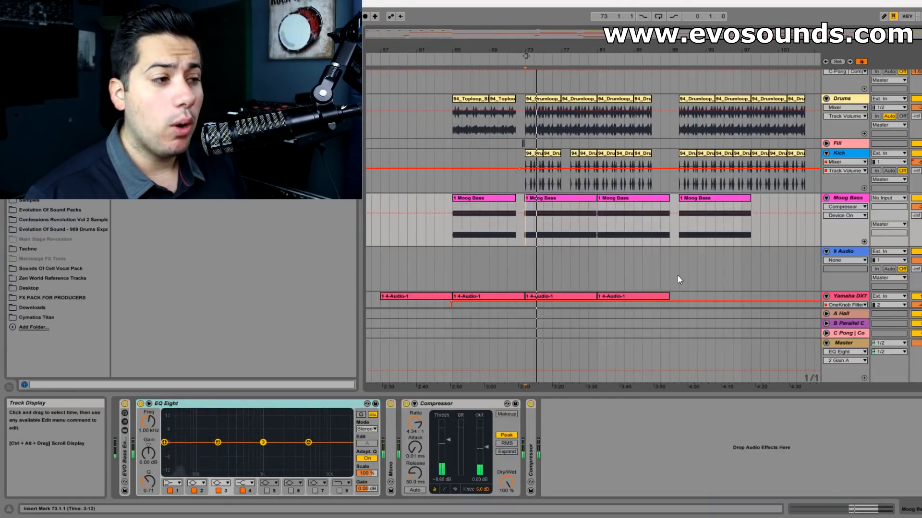
pyautogui.click(340, 491)
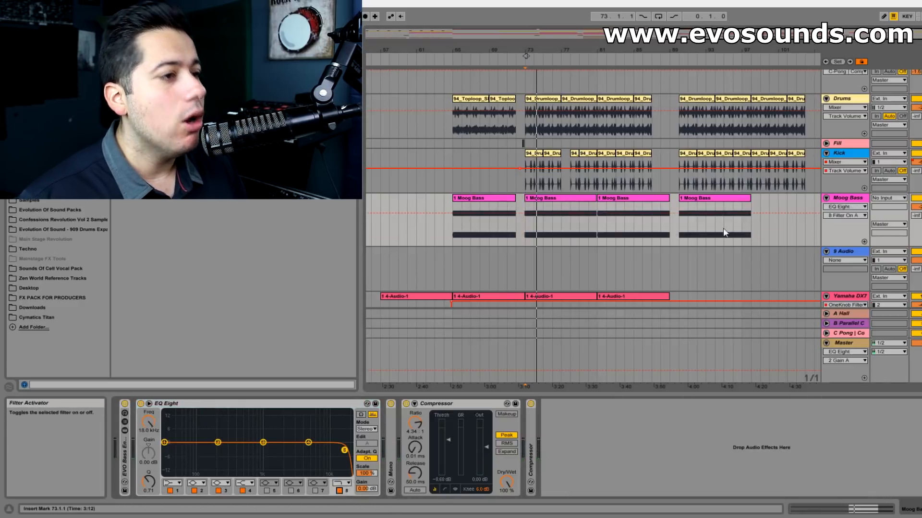
# - Play the Moog Love track and raise its EQ Eight band 2 low cut to 360 Hz
pyautogui.scroll(6, 773, 234)
pyautogui.scroll(-5, 783, 175)
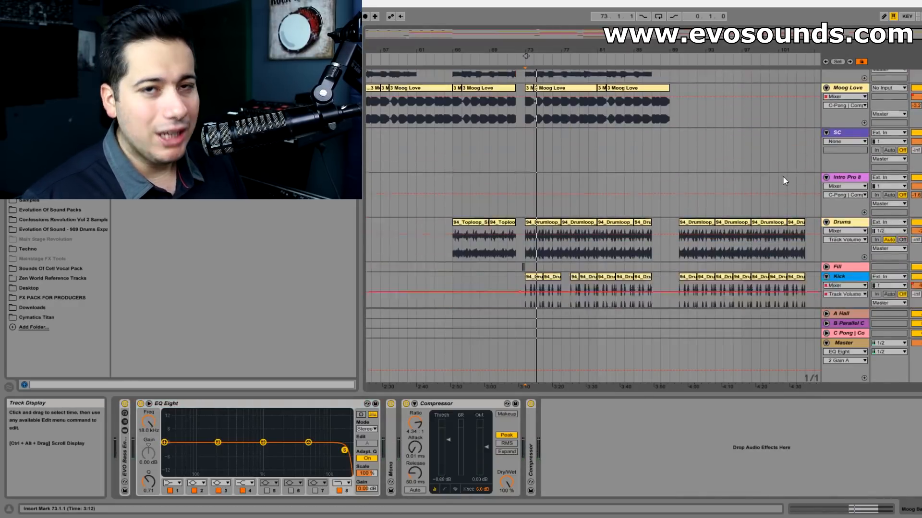
pyautogui.scroll(-3, 606, 221)
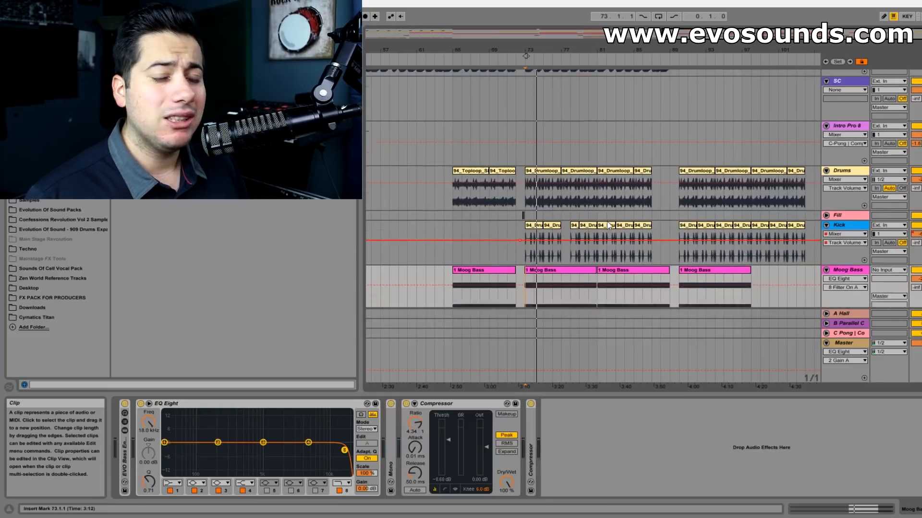
pyautogui.scroll(8, 613, 201)
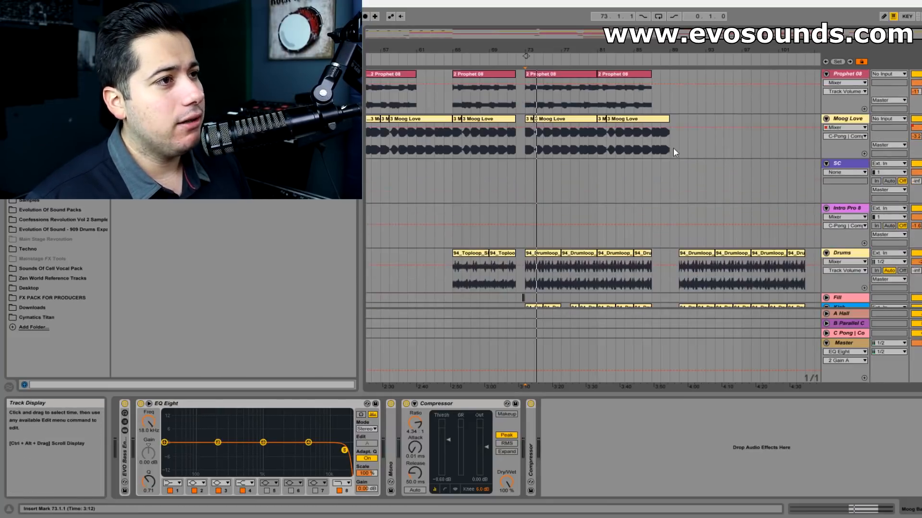
pyautogui.click(853, 120)
pyautogui.press('space')
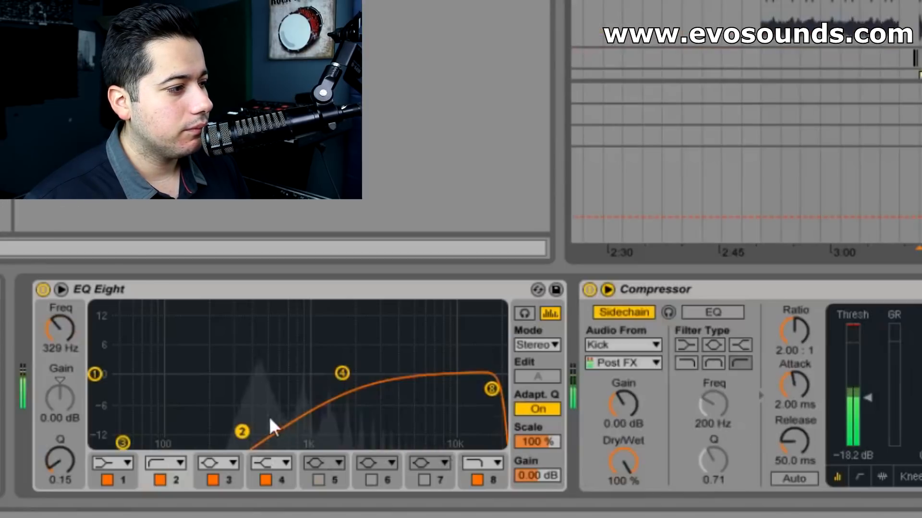
pyautogui.moveTo(215, 468); pyautogui.dragTo(217, 470)
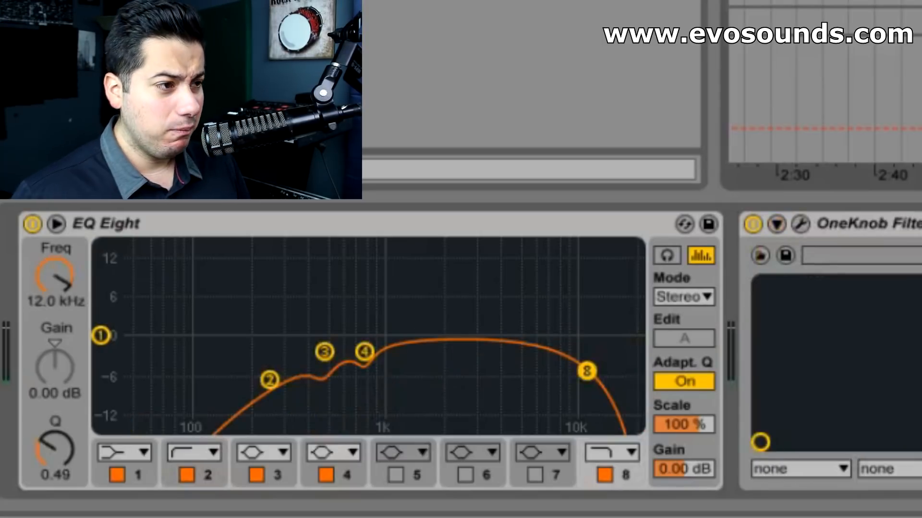
# - Play Moog Love together with Yamaha DX7 and check their levels in the mixer
pyautogui.press('space')
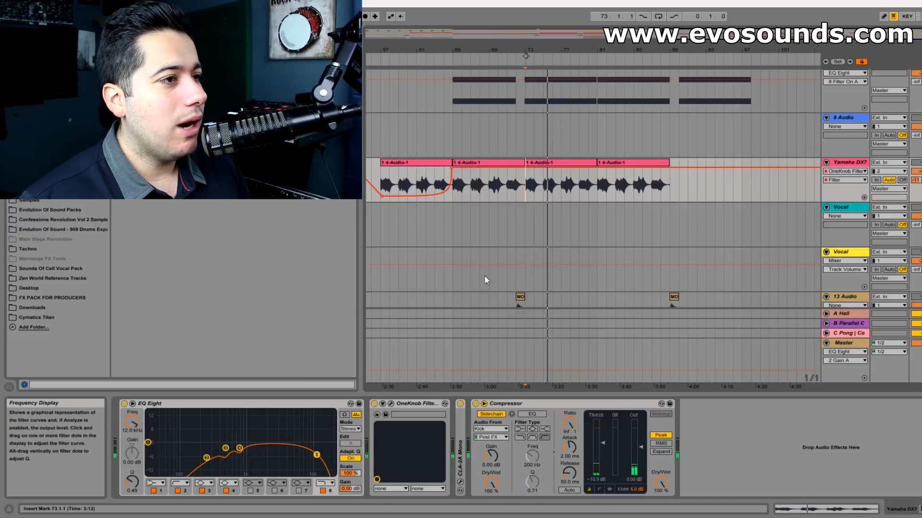
pyautogui.scroll(15, 556, 247)
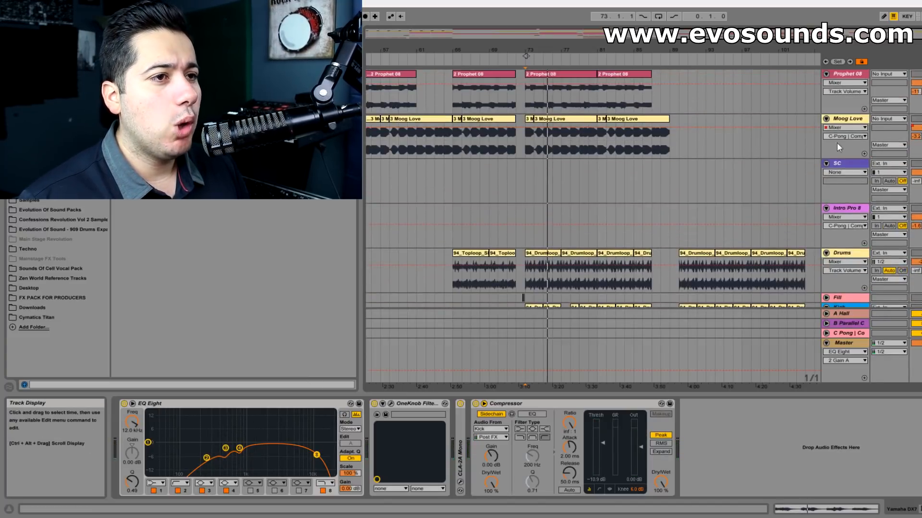
pyautogui.click(859, 120)
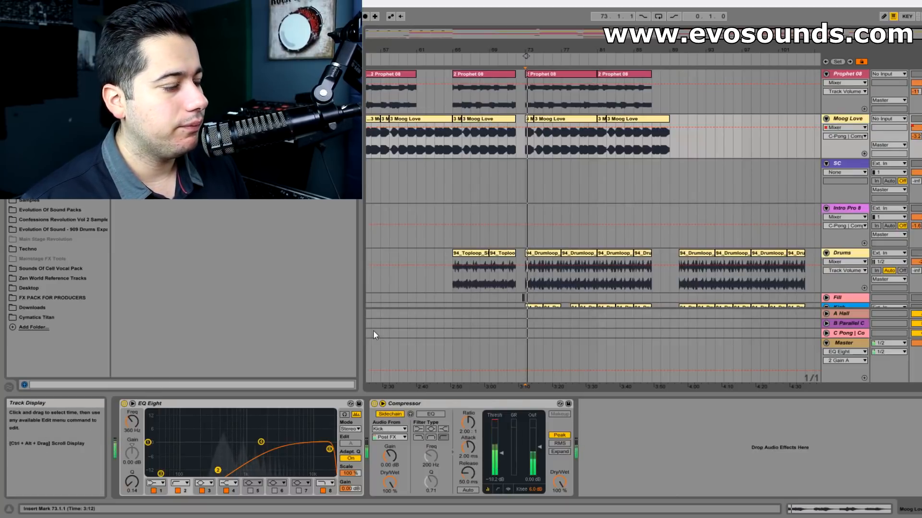
pyautogui.press('Tab')
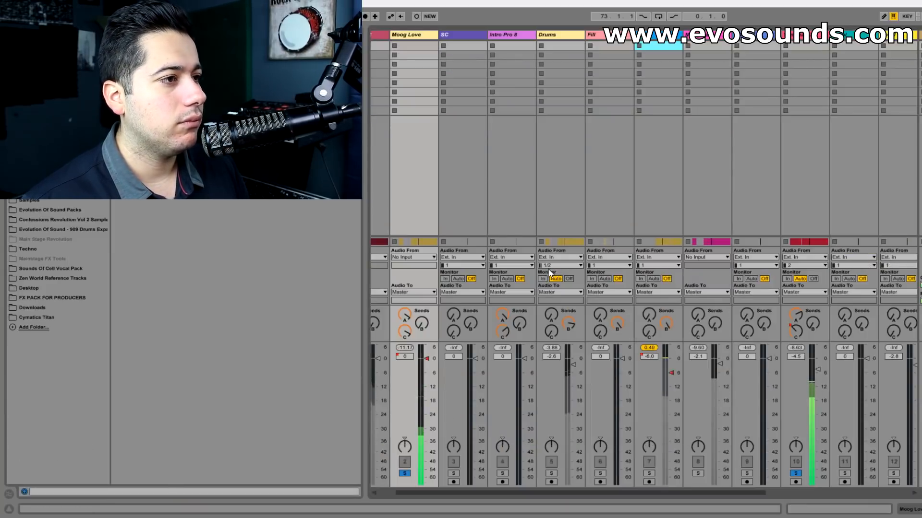
pyautogui.press('Tab')
# - Lower the band 8 high cut of Moog Bass's EQ Eight to just under 200 Hz
pyautogui.scroll(-5, 543, 271)
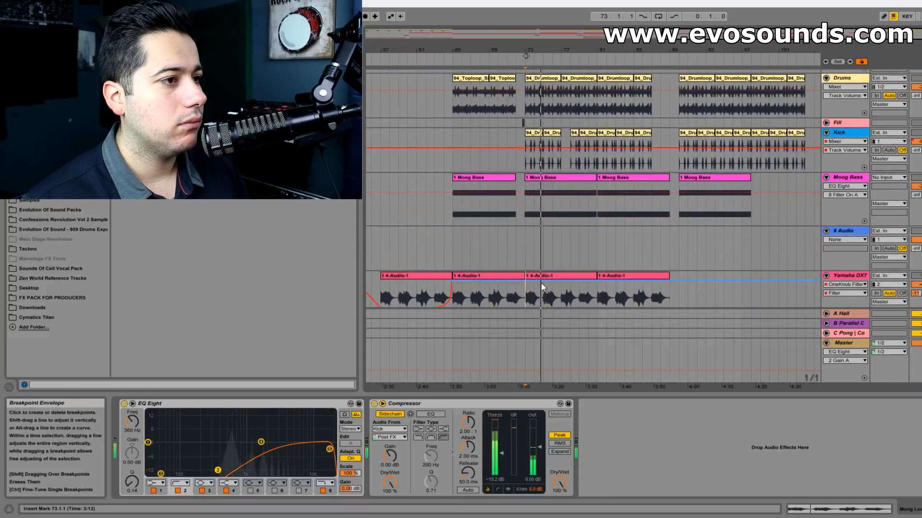
pyautogui.scroll(-4, 540, 281)
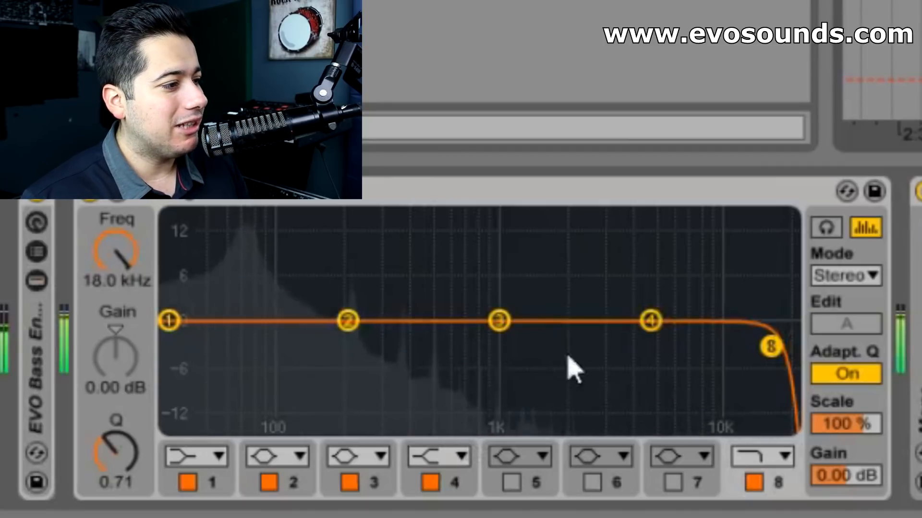
pyautogui.moveTo(771, 348); pyautogui.dragTo(335, 341)
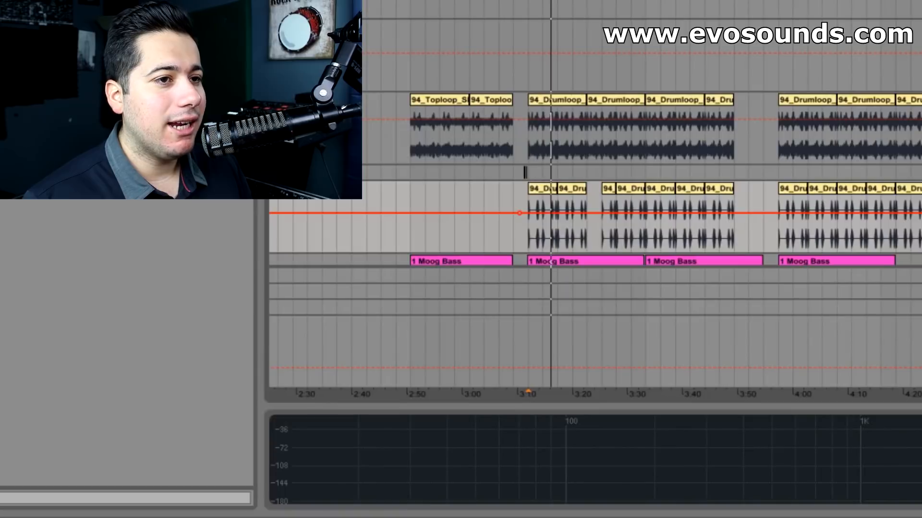
# - Play the Kick track and examine its enlarged Spectrum display to locate the low-frequency peak
pyautogui.press('space')
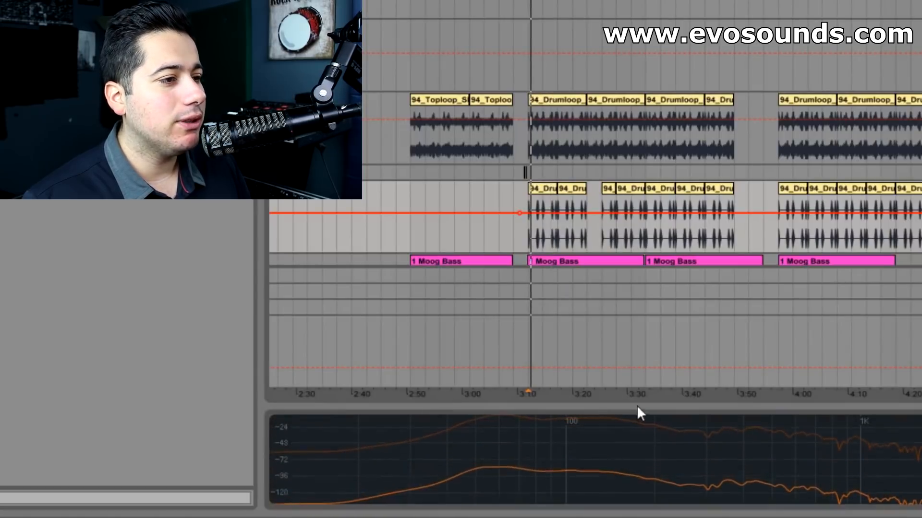
pyautogui.moveTo(638, 407); pyautogui.dragTo(527, 94)
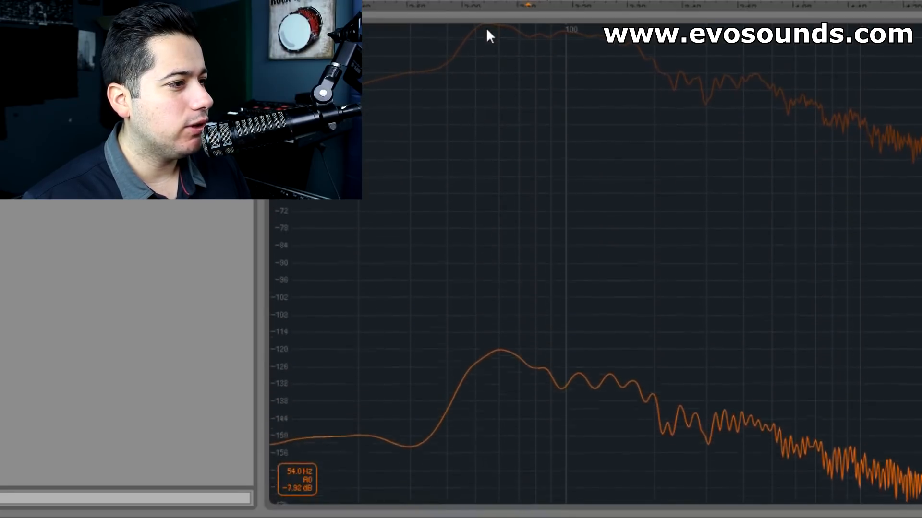
pyautogui.moveTo(507, 16); pyautogui.dragTo(507, 514)
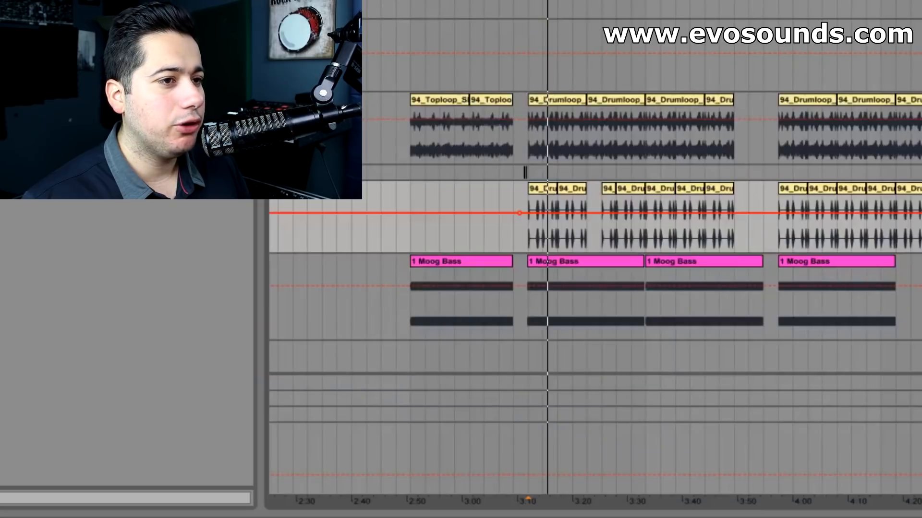
# - Set band 2 of Moog Bass's EQ Eight to 54 Hz with a gain of -3.33 dB and a Q of 18
pyautogui.click(918, 261)
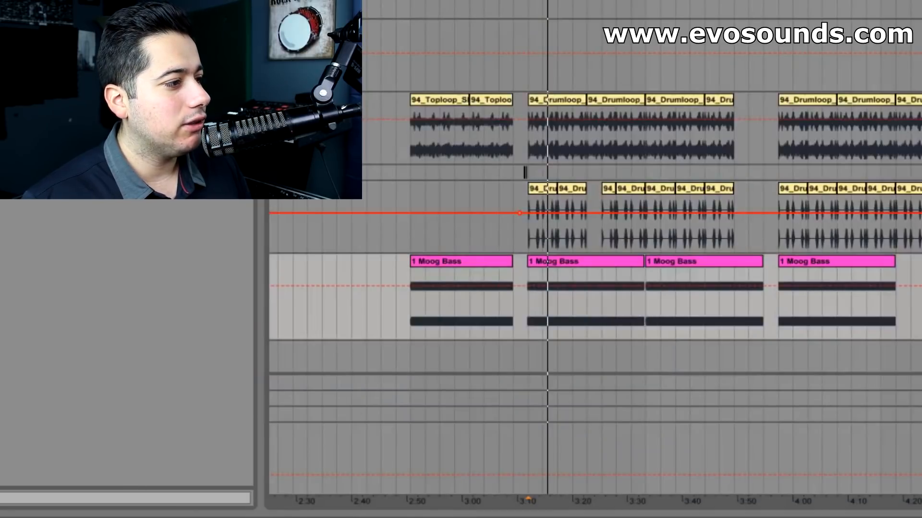
pyautogui.write('5')
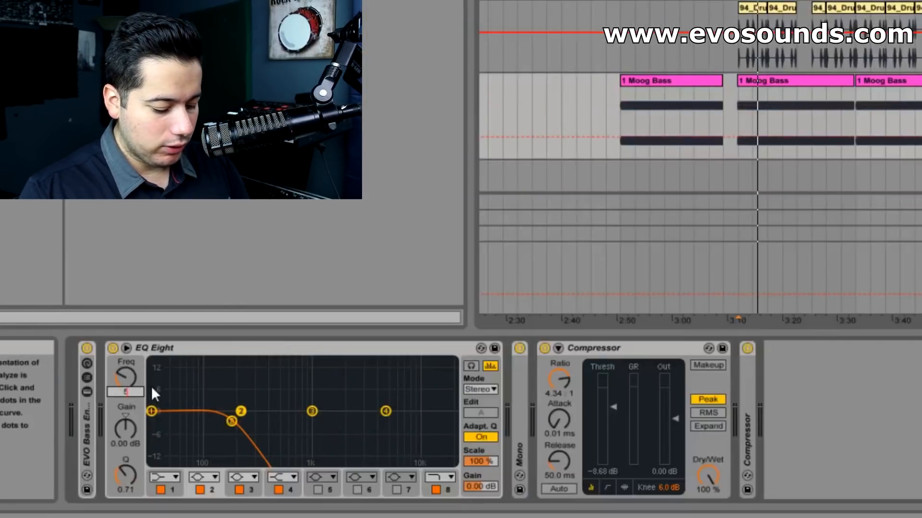
pyautogui.write('4.1')
pyautogui.press('Return')
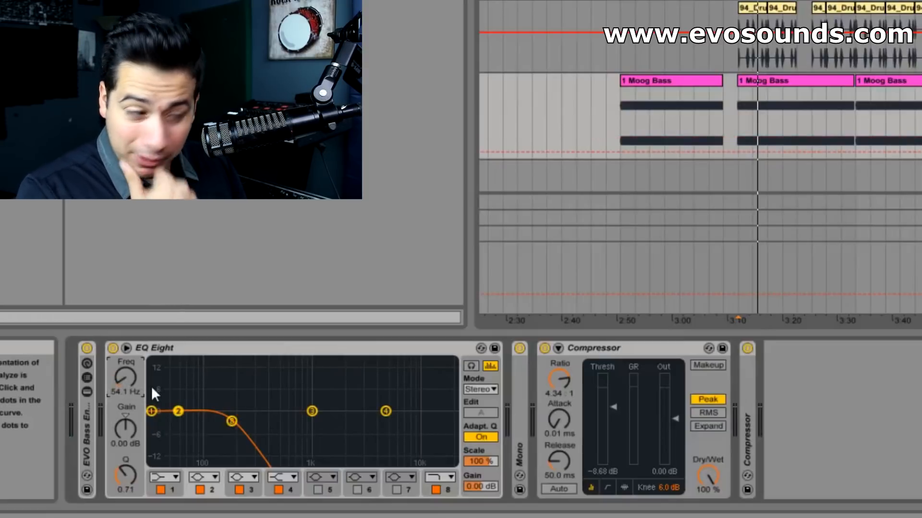
pyautogui.moveTo(127, 430); pyautogui.dragTo(116, 363)
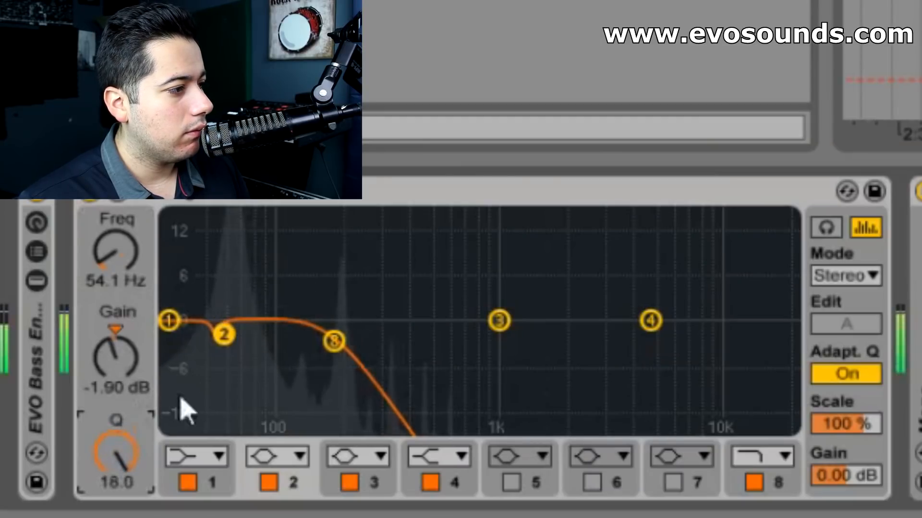
pyautogui.moveTo(108, 355); pyautogui.dragTo(108, 361)
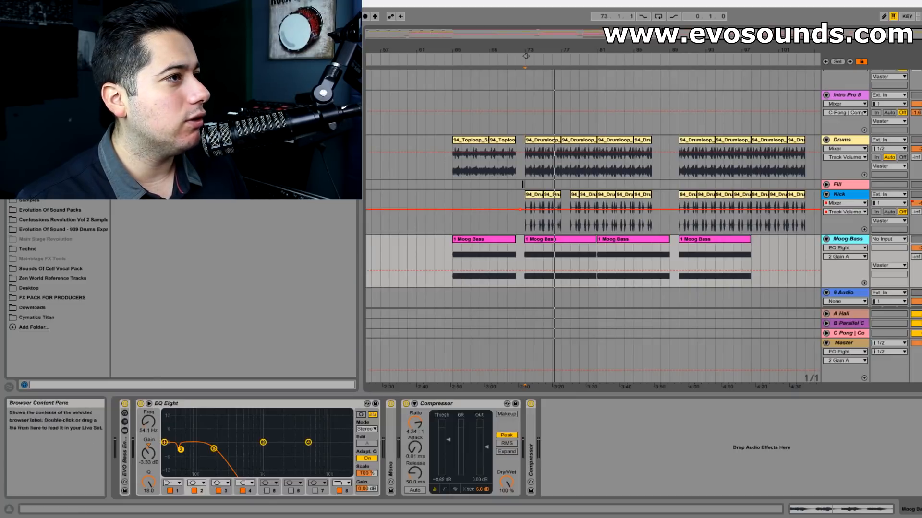
# - Insert a Spectrum after Moog Bass's EQ Eight and examine the bass peaks in its enlarged display during playback
pyautogui.hotkey('ctrl', 'f')
pyautogui.moveTo(148, 72); pyautogui.dragTo(382, 465)
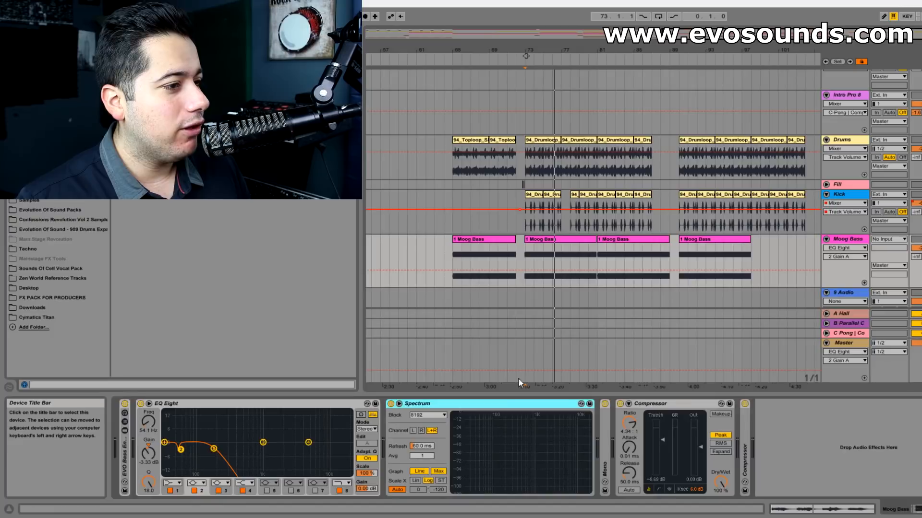
pyautogui.click(398, 405)
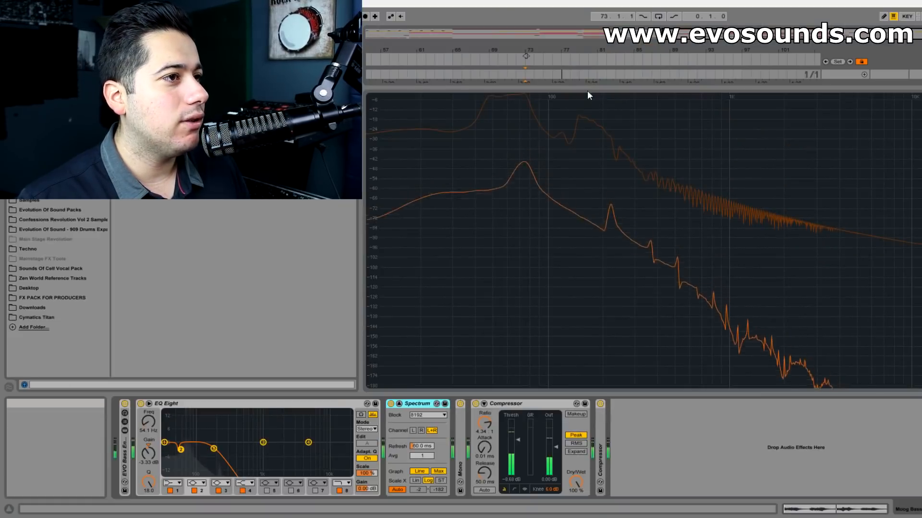
pyautogui.doubleClick(586, 92)
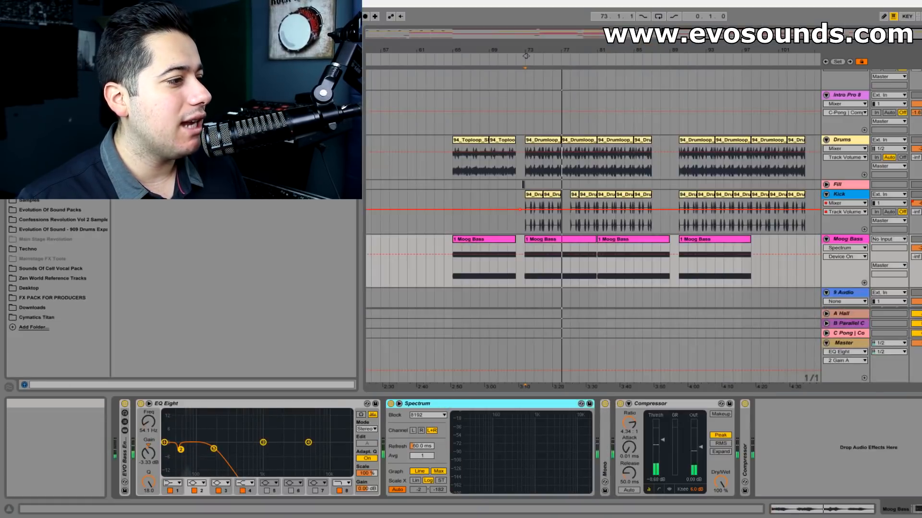
# - Enable band 5 of Moog Bass's EQ Eight and set it to 110 Hz with a gain of 2.14 dB and a Q of 15.3
pyautogui.click(267, 486)
pyautogui.click(266, 489)
pyautogui.click(150, 430)
pyautogui.write('1')
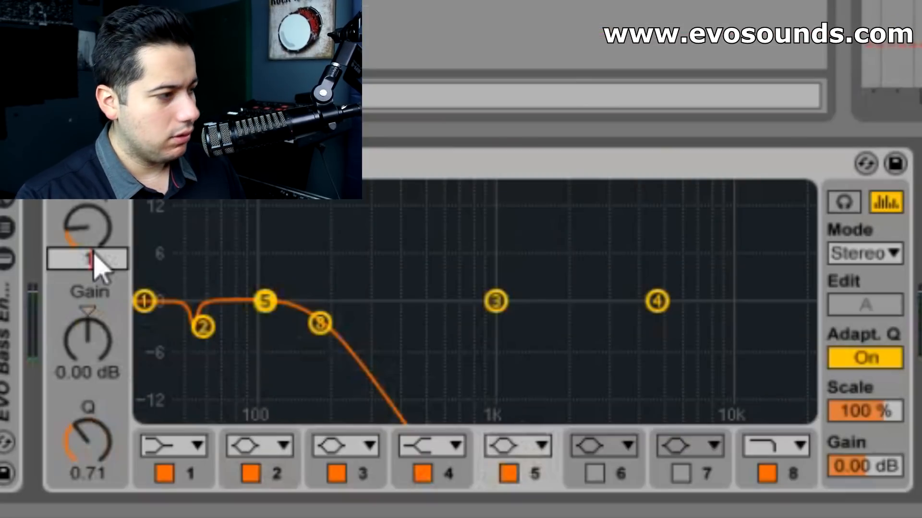
pyautogui.write('10')
pyautogui.press('Return')
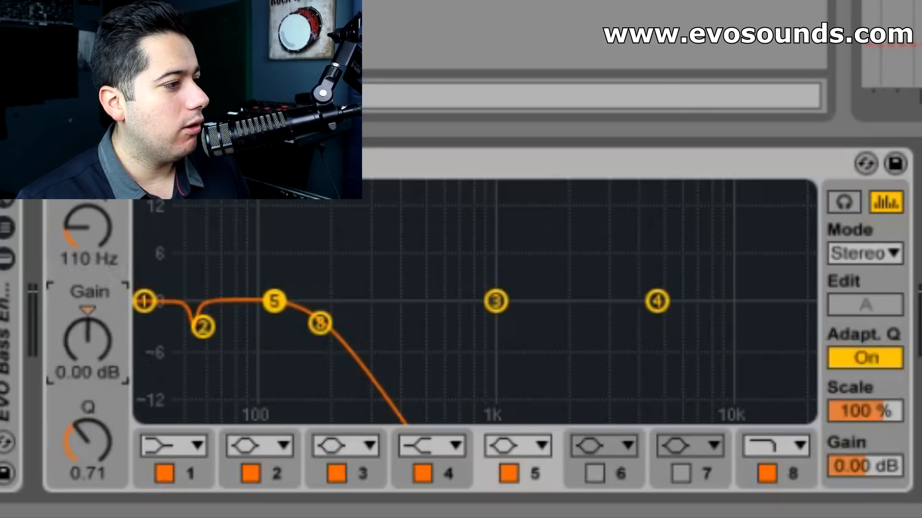
pyautogui.moveTo(84, 372); pyautogui.dragTo(82, 370)
pyautogui.moveTo(88, 472); pyautogui.dragTo(87, 439)
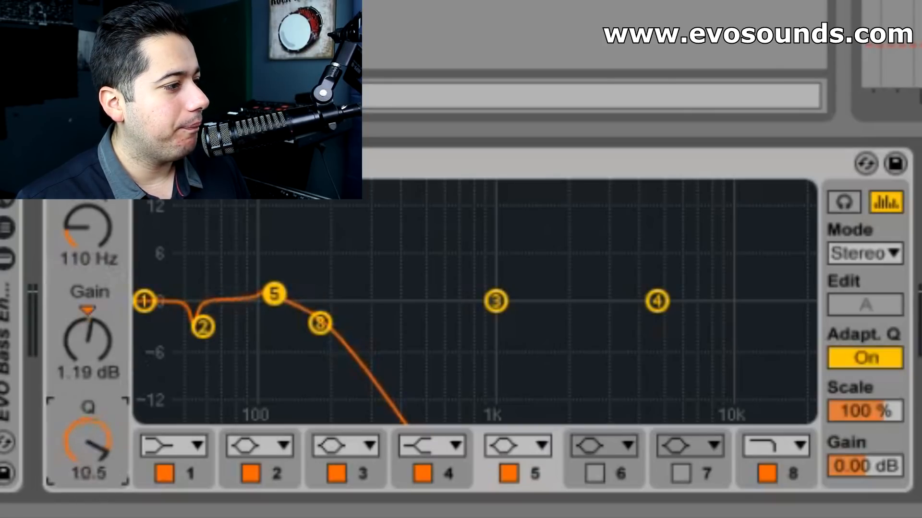
pyautogui.moveTo(68, 330); pyautogui.dragTo(68, 328)
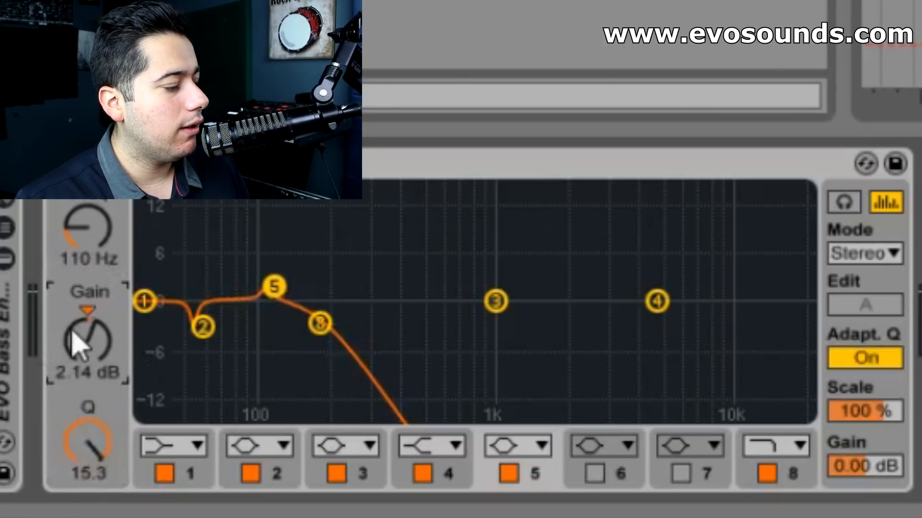
# - Play back the Moog Bass and watch its signal in the EQ Eight display
pyautogui.click(254, 164)
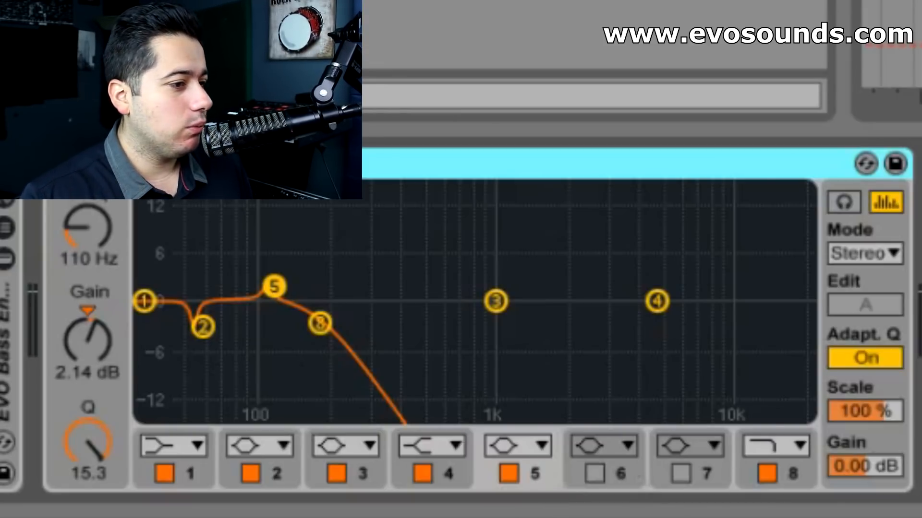
pyautogui.press('space')
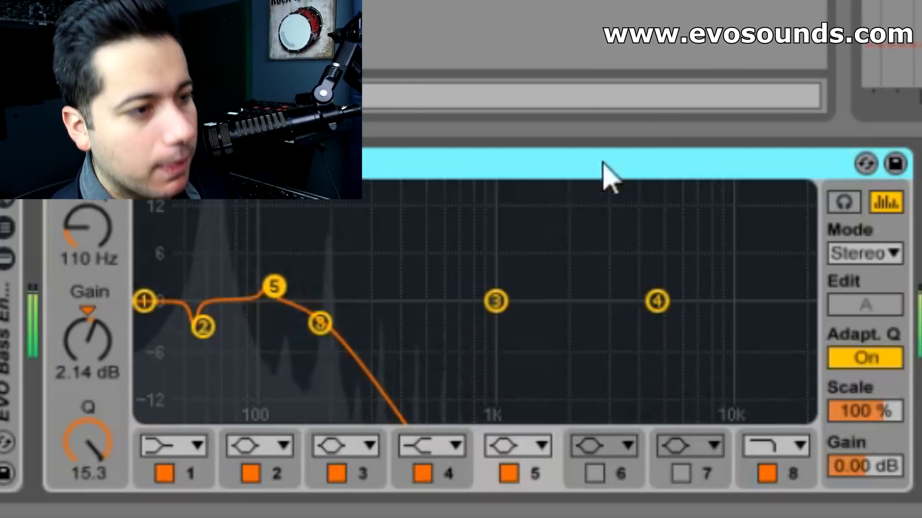
pyautogui.press('space')
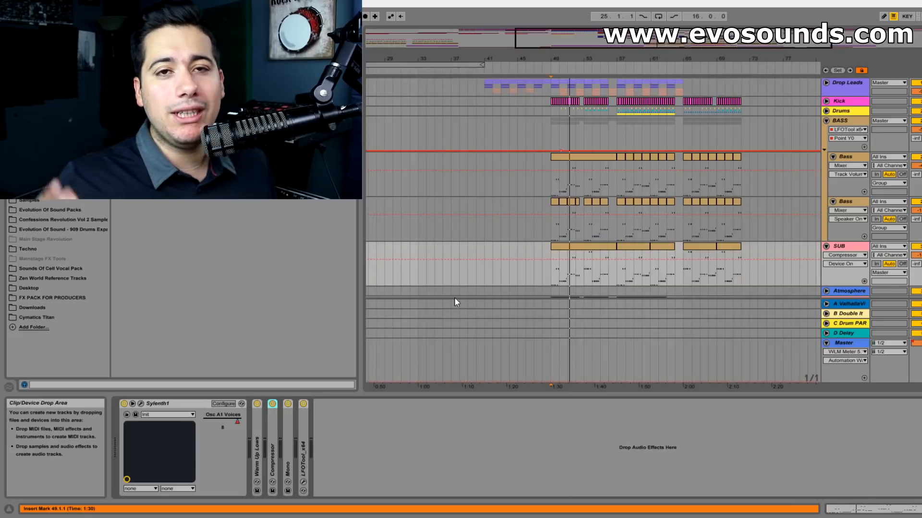
# - Examine the layered bass tracks in the other project: the BASS group, its two Bass tracks and the SUB track, with their device chains
pyautogui.scroll(-4, 436, 298)
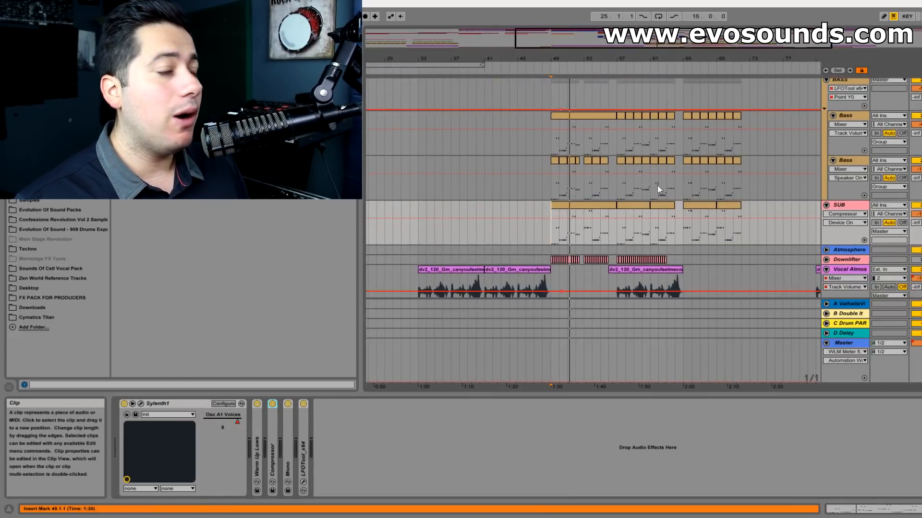
pyautogui.scroll(3, 552, 210)
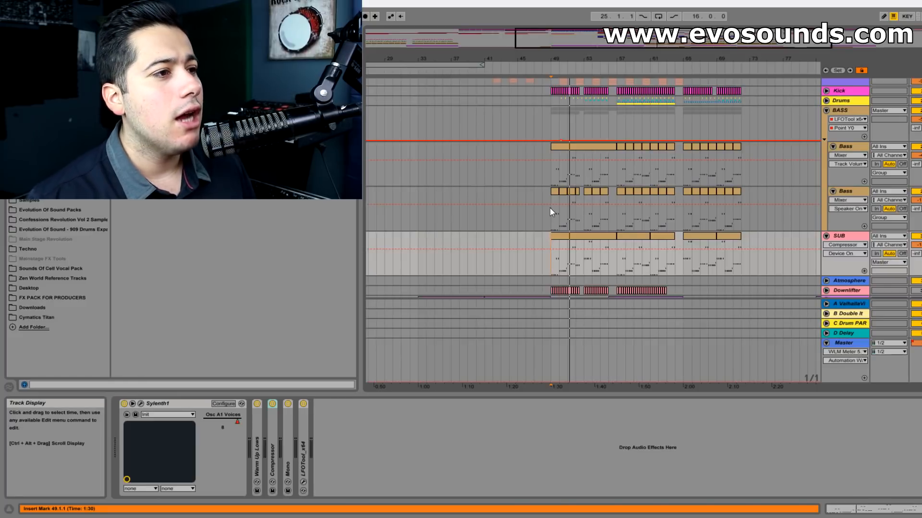
pyautogui.click(549, 209)
pyautogui.click(852, 146)
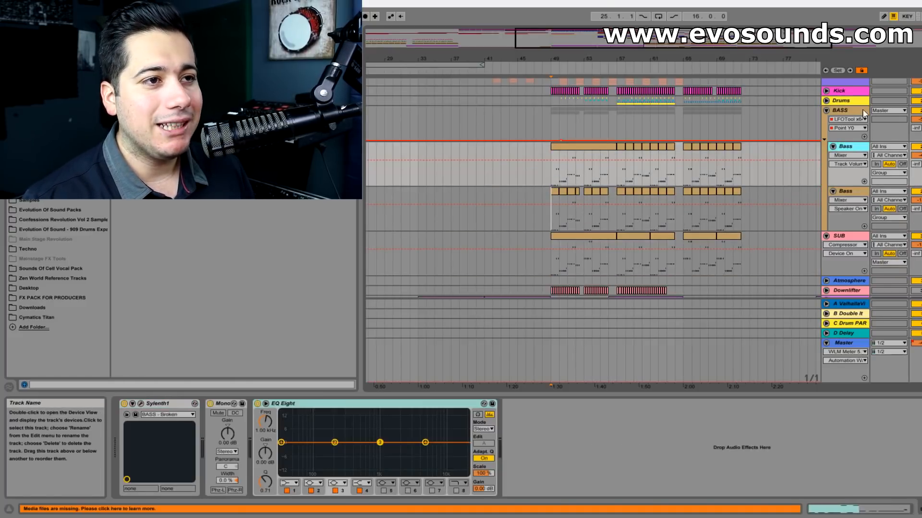
pyautogui.click(862, 111)
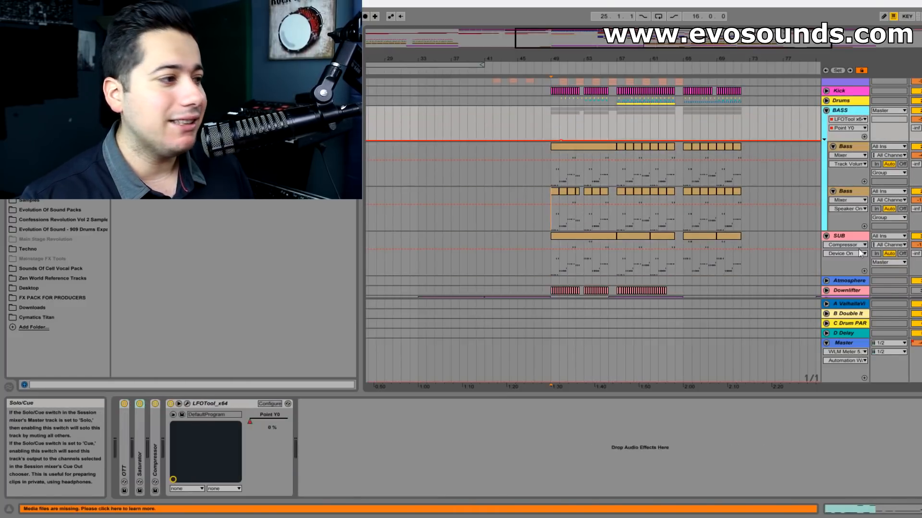
pyautogui.click(554, 250)
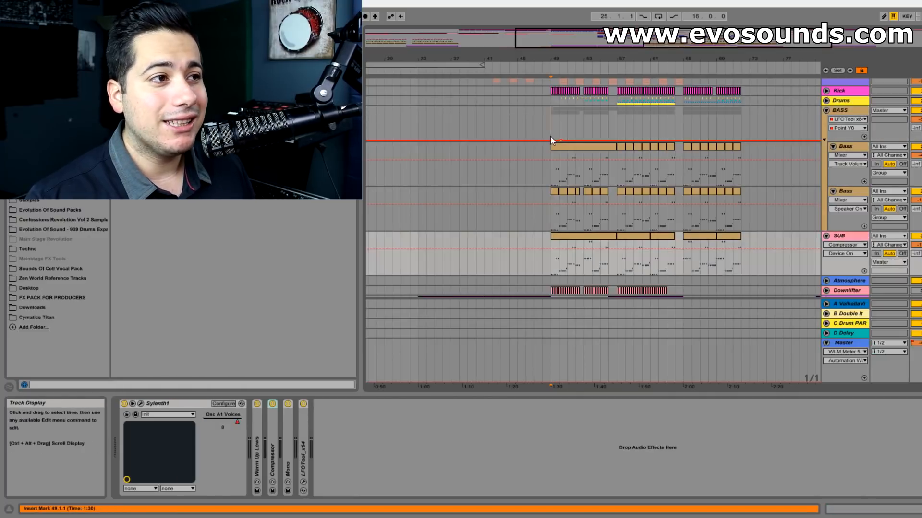
pyautogui.click(550, 136)
pyautogui.click(549, 183)
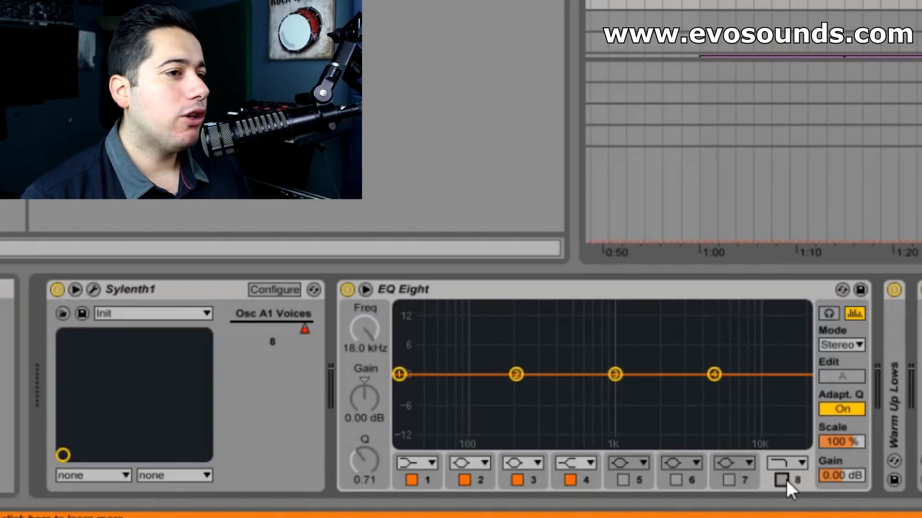
# - Enable the band 8 high cut in the SUB track's EQ Eight
pyautogui.click(781, 480)
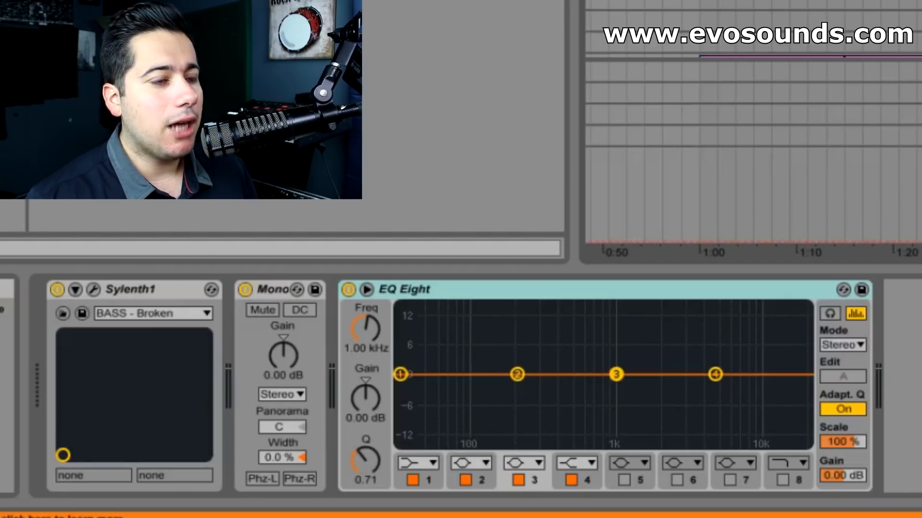
# - Try a band 8 high cut just under 100 Hz in the EQ Eight of the BASS - Broken track
pyautogui.click(783, 480)
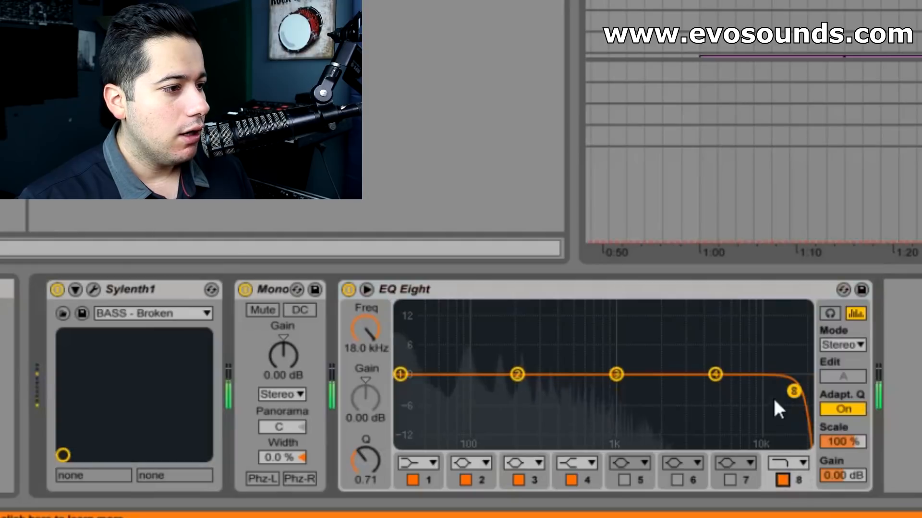
pyautogui.moveTo(791, 395); pyautogui.dragTo(460, 390)
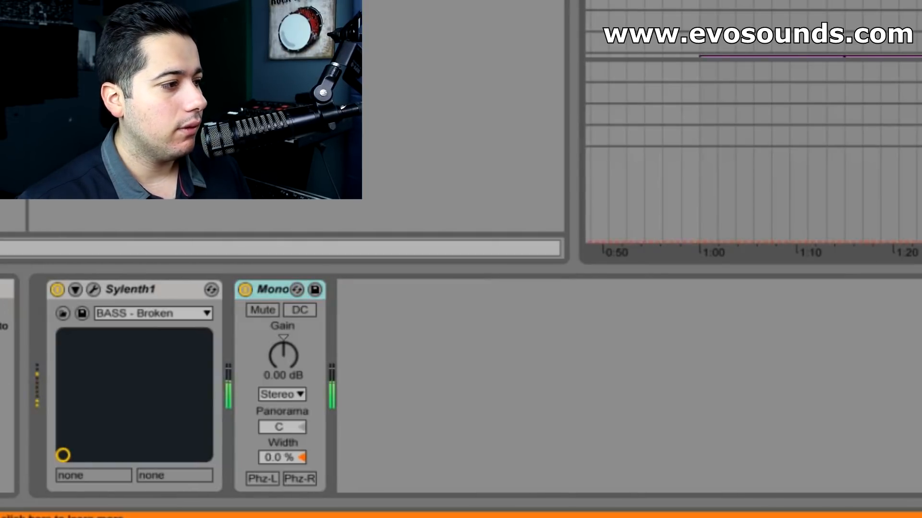
# - Add an EQ Eight to the BASS - SinCity track and make band 1 a low cut at 147 Hz with a Q of 0.66
pyautogui.press('Down')
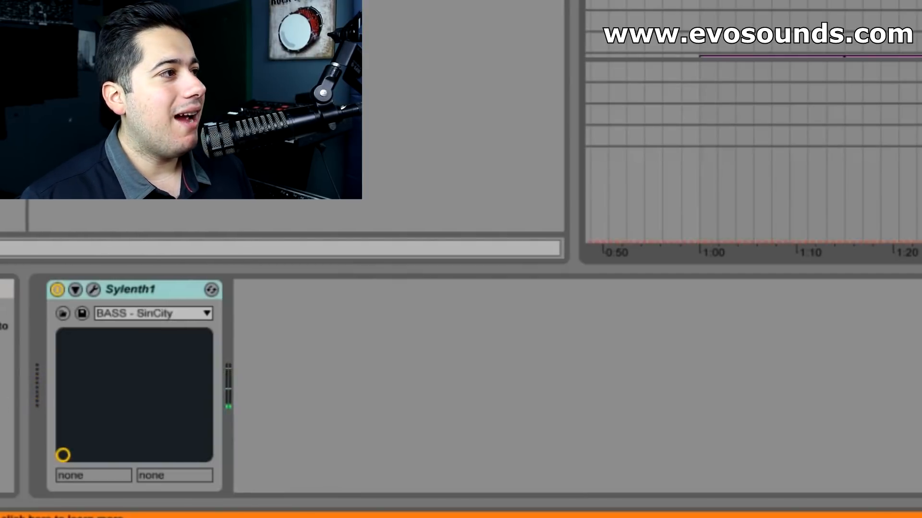
pyautogui.moveTo(96, 144); pyautogui.dragTo(513, 415)
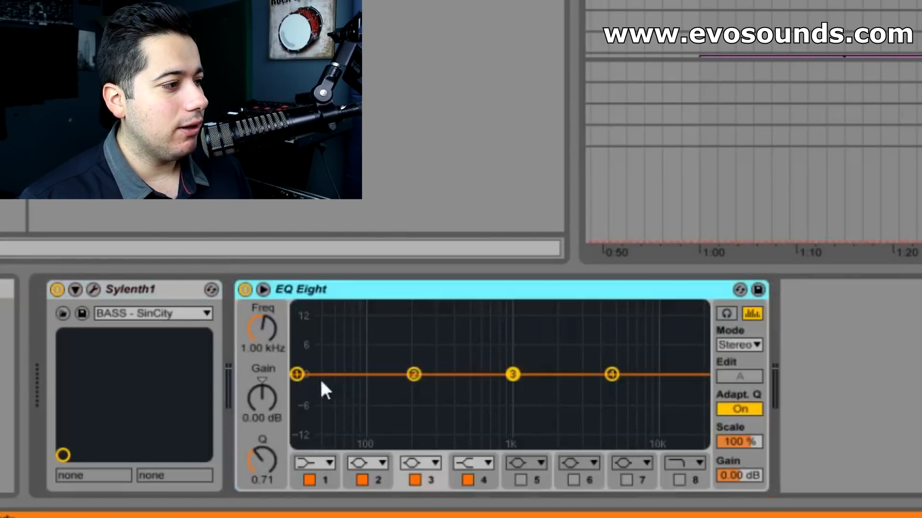
pyautogui.click(327, 461)
pyautogui.click(310, 345)
pyautogui.moveTo(298, 387); pyautogui.dragTo(394, 394)
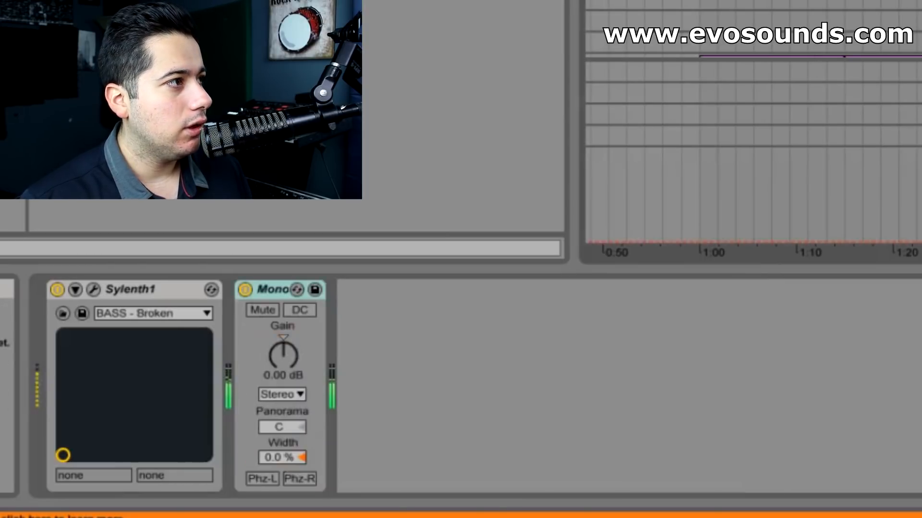
# - Add an EQ Eight after Mono on the BASS - Broken track and make band 1 a low cut at 98.4 Hz with a Q of 0.78
pyautogui.doubleClick(144, 120)
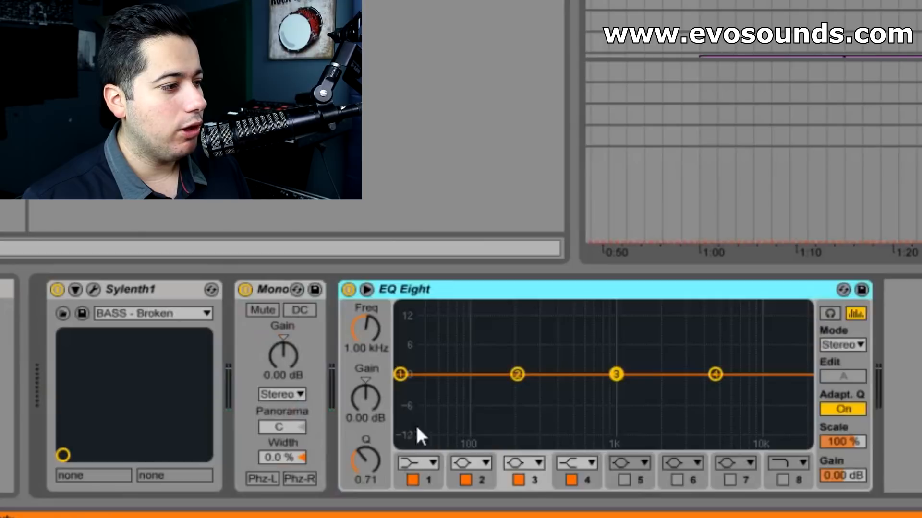
pyautogui.click(401, 374)
pyautogui.click(418, 463)
pyautogui.click(423, 357)
pyautogui.click(430, 462)
pyautogui.click(422, 340)
pyautogui.moveTo(403, 391); pyautogui.dragTo(473, 389)
# - Change band 1 to the steep x4 low cut at 102 Hz with a Q of 0.63, and turn on oversampling for this EQ Eight
pyautogui.click(423, 463)
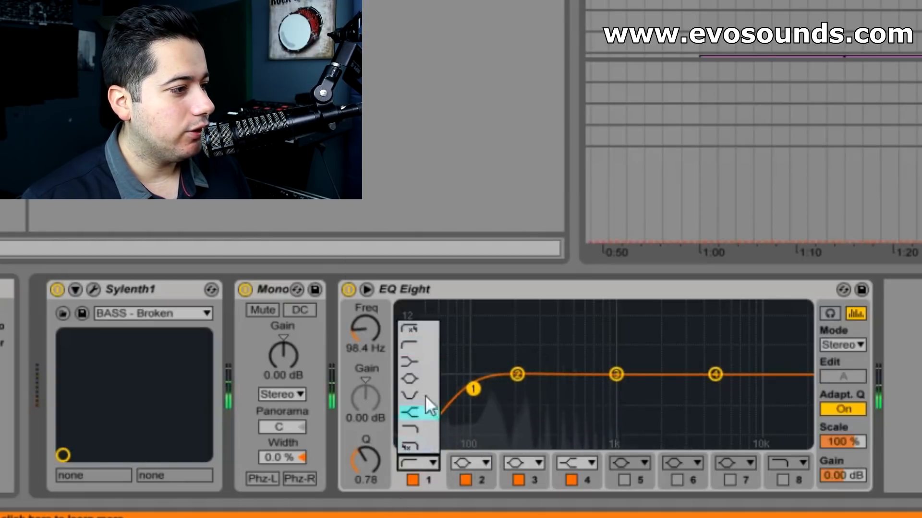
pyautogui.click(415, 332)
pyautogui.rightClick(529, 293)
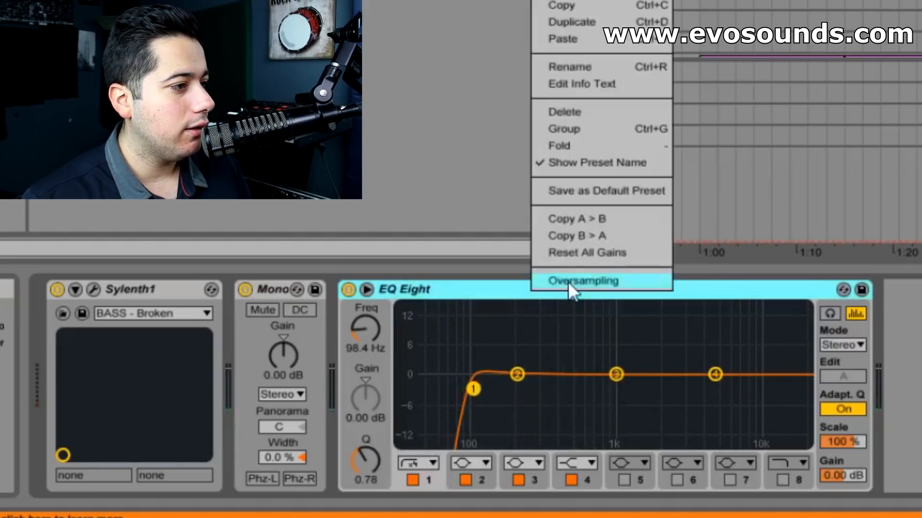
pyautogui.click(560, 285)
pyautogui.moveTo(473, 389); pyautogui.dragTo(475, 394)
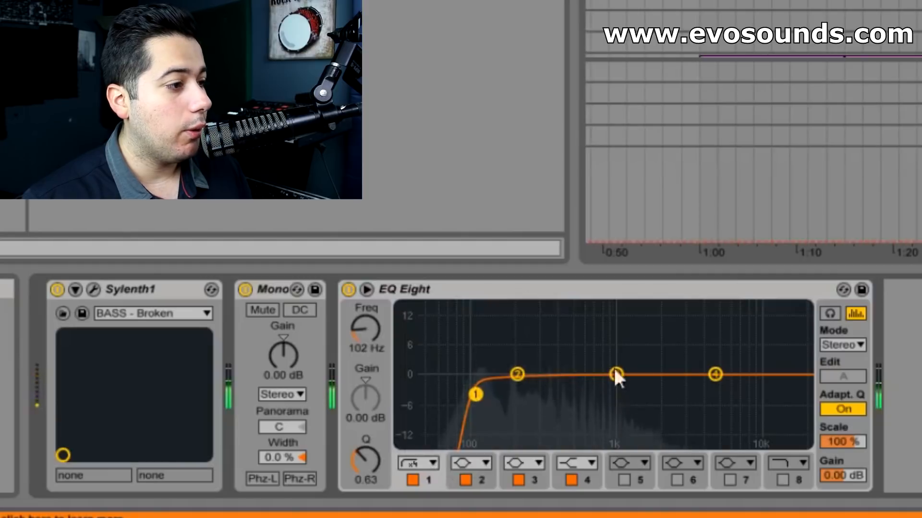
# - Boost band 2 by 0.87 dB at 224 Hz and enable band 8 as a high cut at 6.01 kHz with a Q of 0.58
pyautogui.moveTo(517, 374)
pyautogui.mouseDown()
pyautogui.moveTo(523, 331)
pyautogui.moveTo(525, 372)
pyautogui.mouseUp()
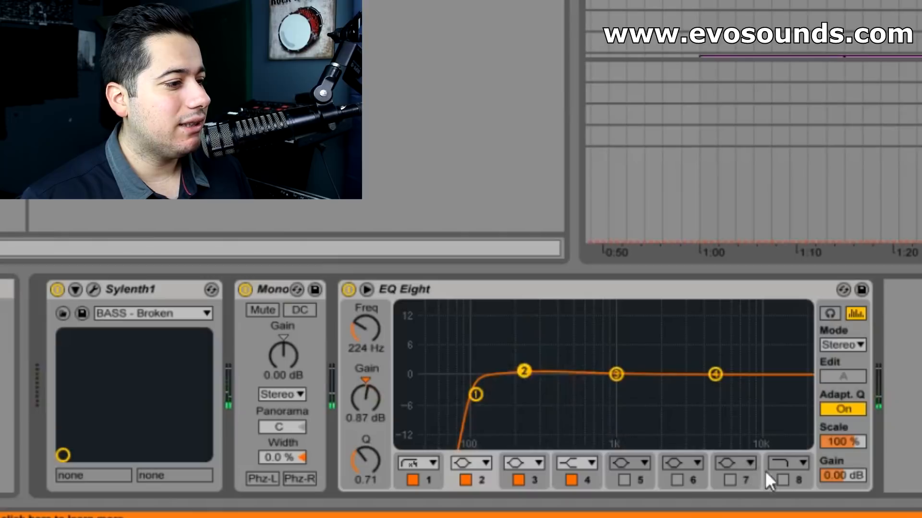
pyautogui.click(782, 480)
pyautogui.moveTo(789, 393); pyautogui.dragTo(726, 396)
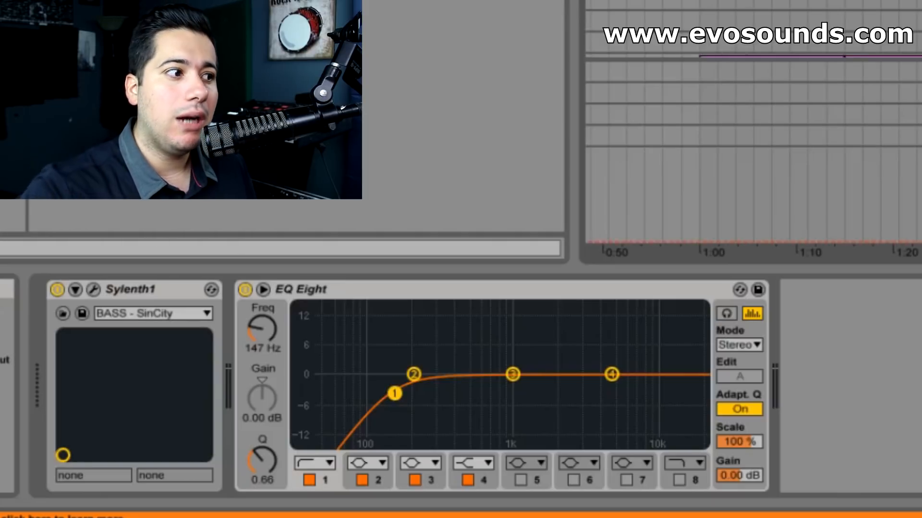
# - Raise the band 1 low cut of the BASS - SinCity track's EQ Eight to 966 Hz with a Q of 0.78
pyautogui.moveTo(394, 394); pyautogui.dragTo(510, 389)
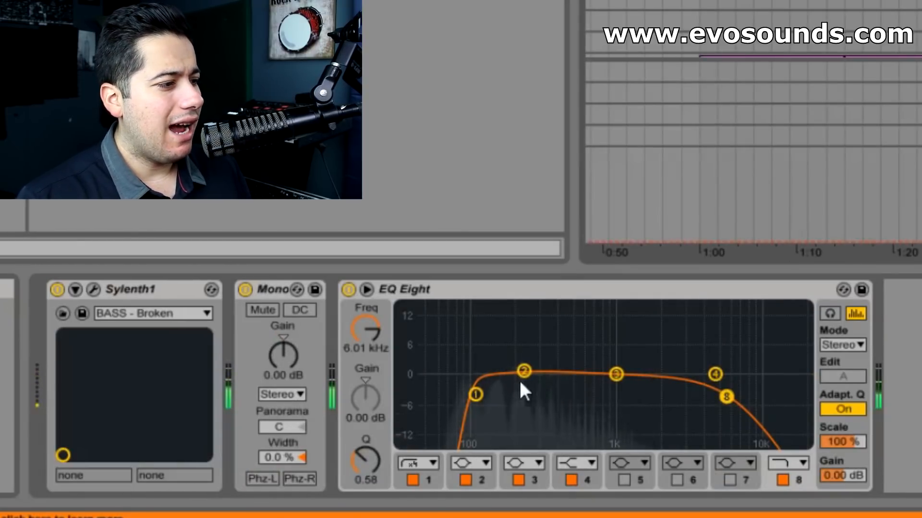
# - Boost band 3 of the BASS - Broken EQ Eight to 15.0 dB with a Q of 0.93 and sweep it to 158 Hz in audition mode
pyautogui.moveTo(615, 374); pyautogui.dragTo(591, 347)
pyautogui.moveTo(367, 460); pyautogui.dragTo(367, 447)
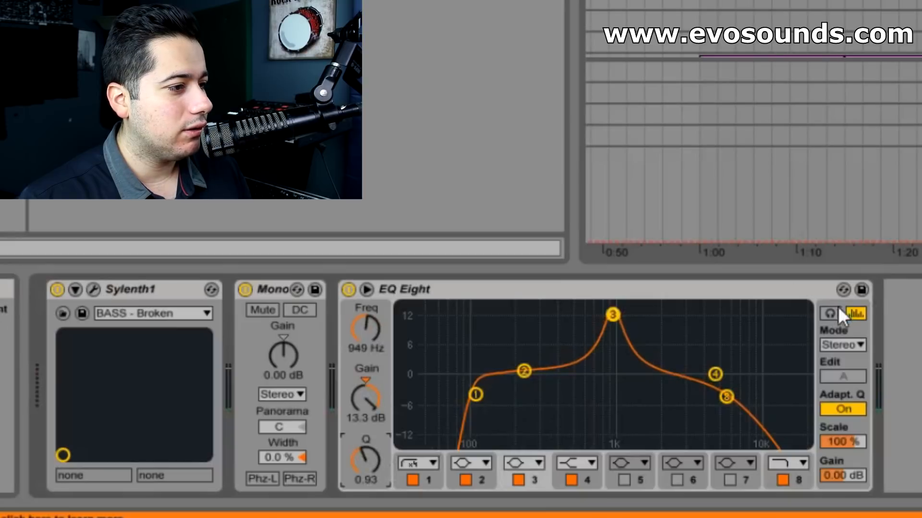
pyautogui.moveTo(603, 315); pyautogui.dragTo(510, 307)
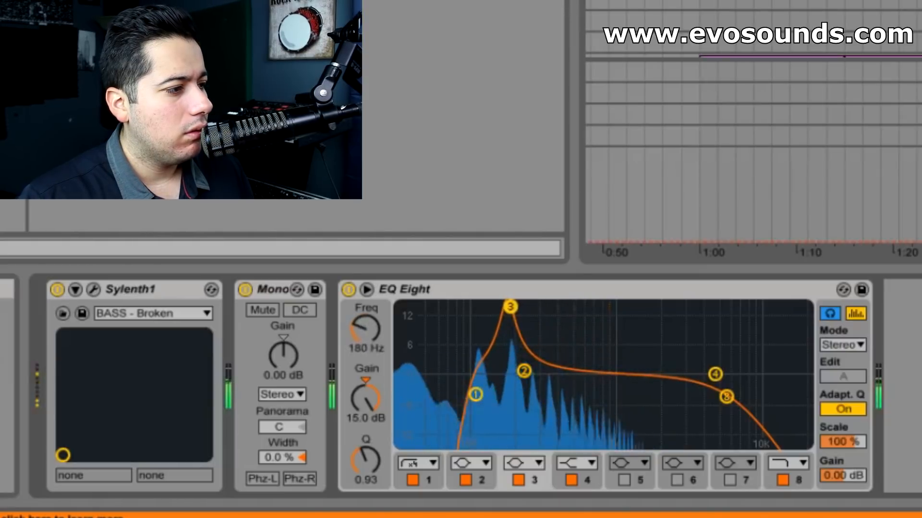
pyautogui.moveTo(510, 306); pyautogui.dragTo(502, 306)
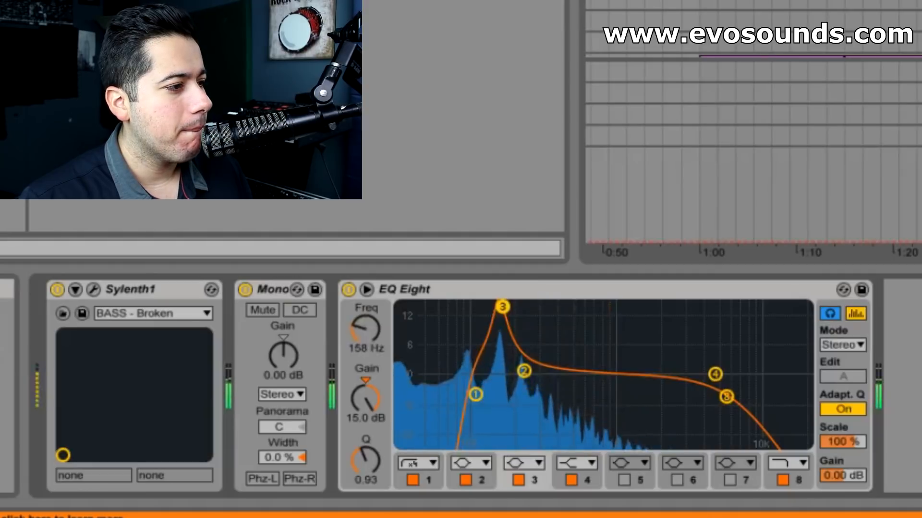
# - Turn band 3 into a cut of -4.83 dB at 161 Hz with a Q of 1.79, and slightly raise band 1's Q
pyautogui.moveTo(365, 398); pyautogui.dragTo(366, 457)
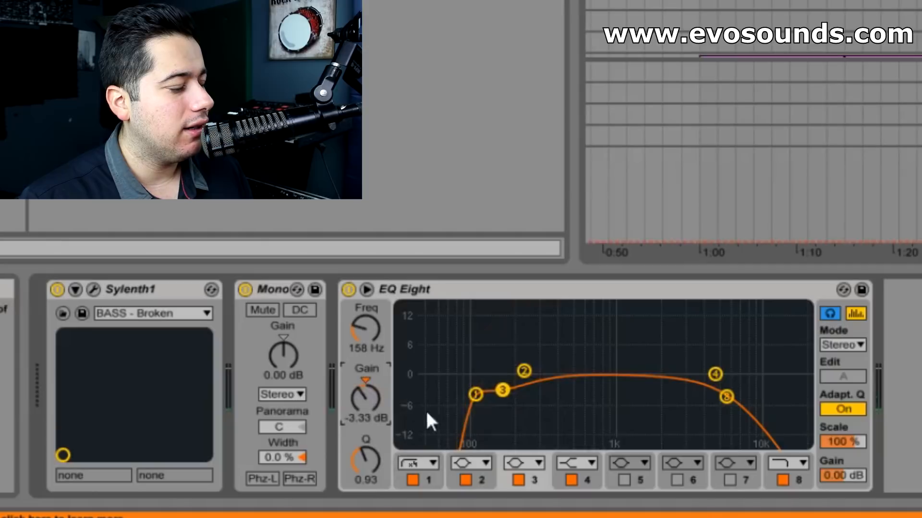
pyautogui.moveTo(365, 461); pyautogui.dragTo(365, 475)
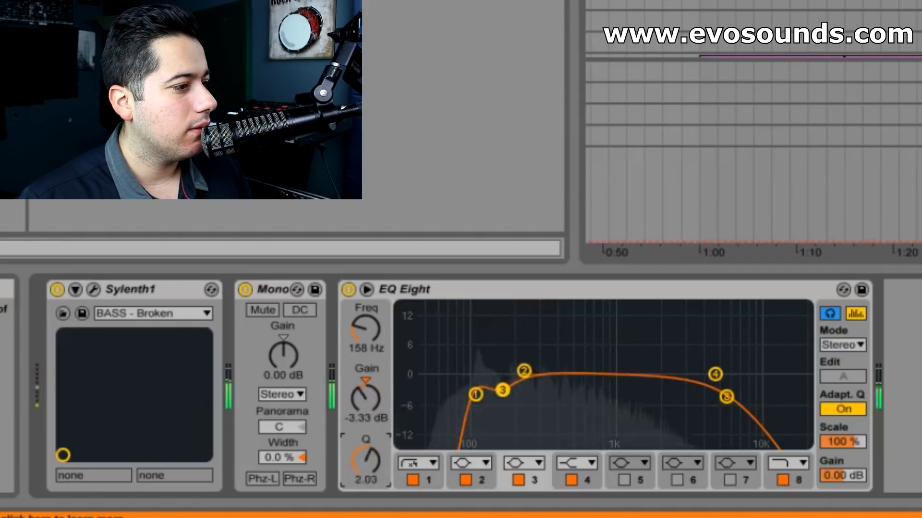
pyautogui.moveTo(475, 393); pyautogui.dragTo(503, 396)
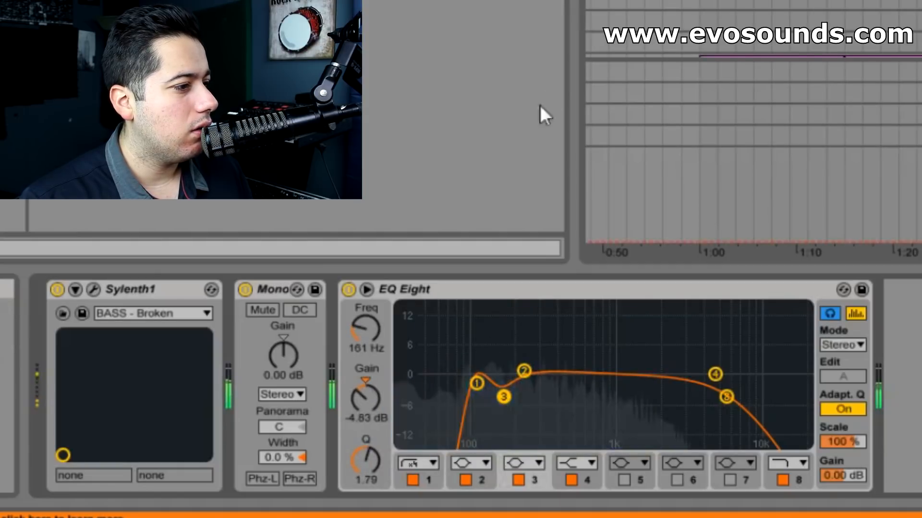
# - Bypass and re-enable the BASS - Broken EQ Eight during playback to compare the sound with and without it
pyautogui.click(348, 290)
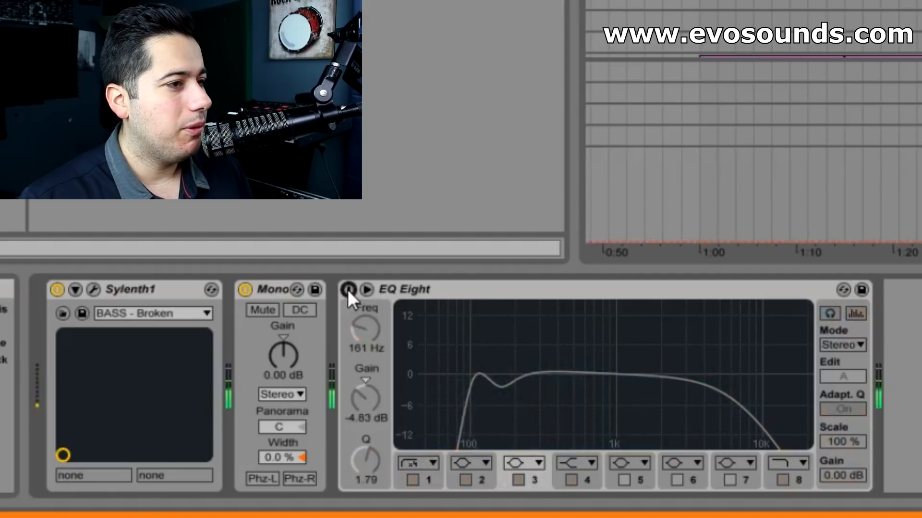
pyautogui.click(348, 289)
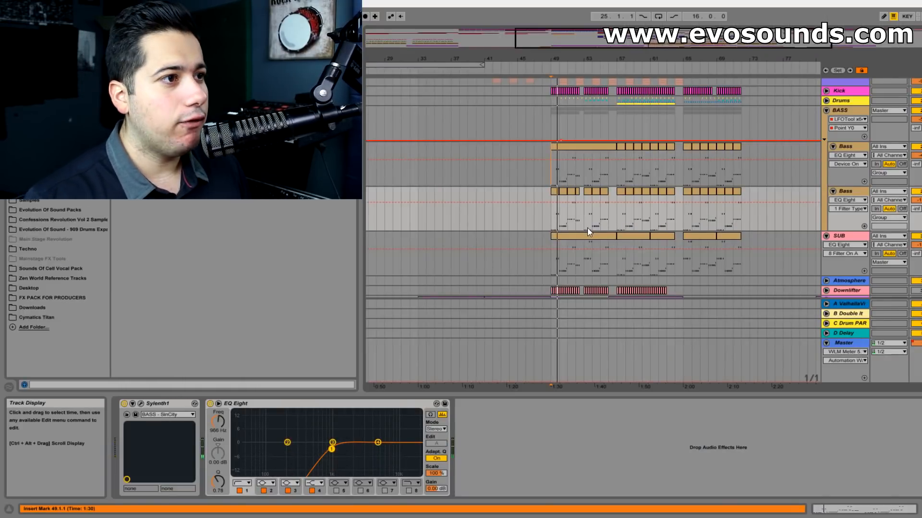
# - Add an EQ Eight to the BASS group's device chain, placed between the Saturator and the Compressor
pyautogui.click(840, 110)
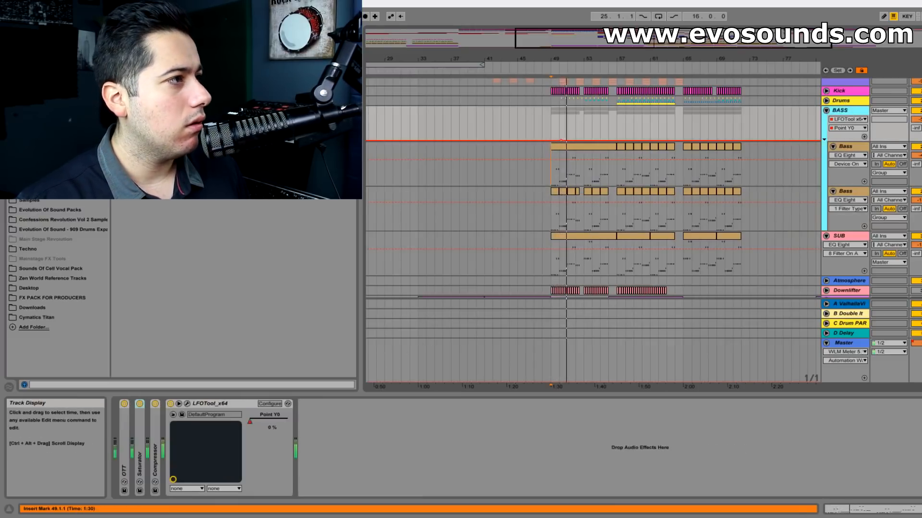
pyautogui.click(363, 99)
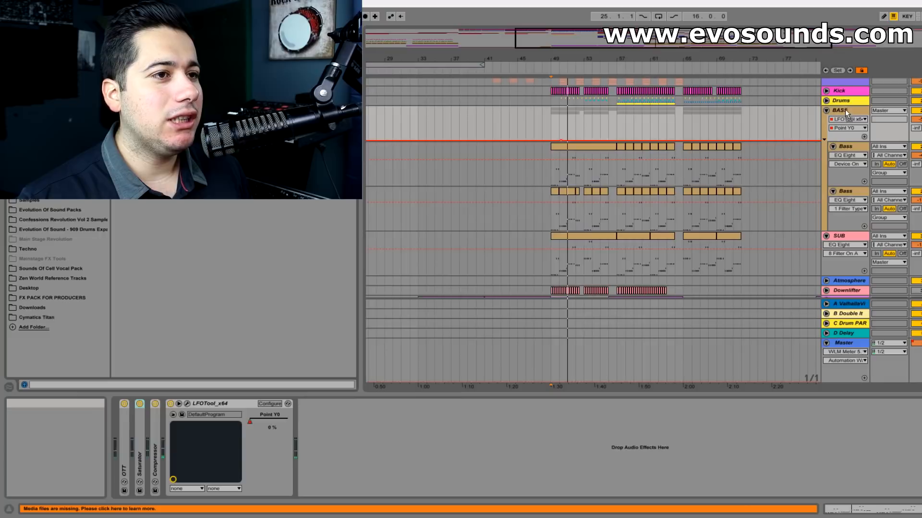
pyautogui.press('space')
pyautogui.moveTo(374, 404)
pyautogui.mouseDown()
pyautogui.moveTo(351, 417)
pyautogui.moveTo(211, 410)
pyautogui.mouseUp()
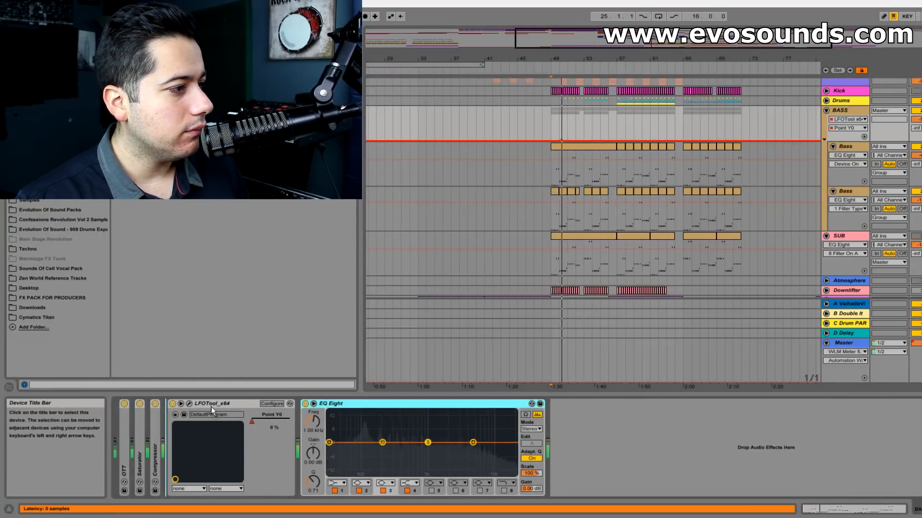
pyautogui.moveTo(174, 438); pyautogui.dragTo(138, 436)
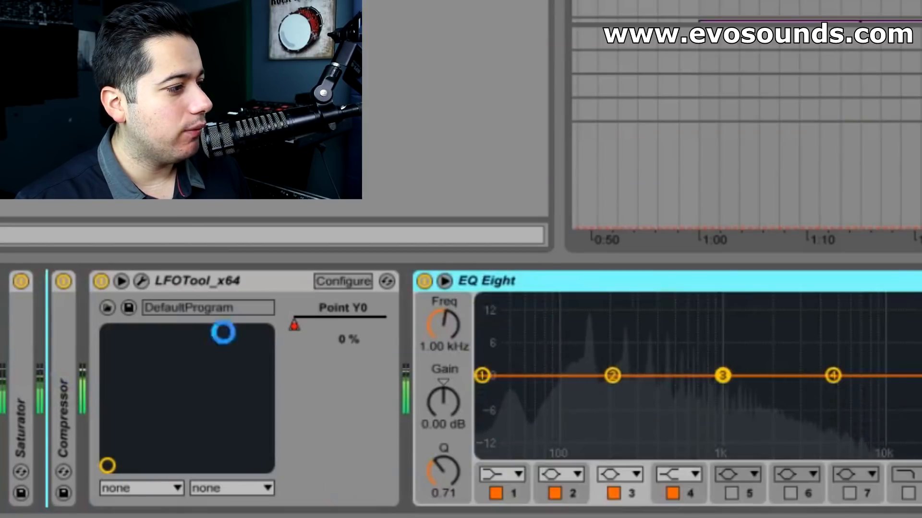
pyautogui.press('space')
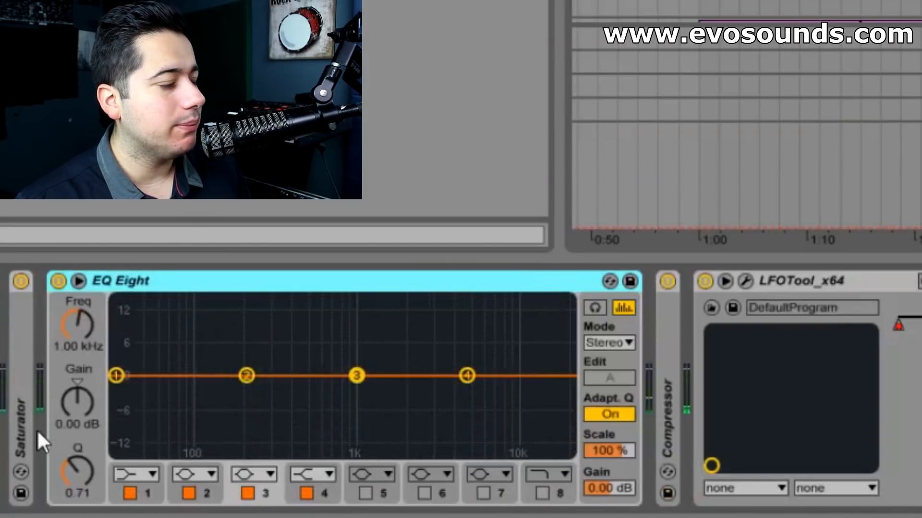
# - Change band 1 of the BASS group's EQ Eight to a steep x4 low cut just below 100 Hz
pyautogui.click(119, 379)
pyautogui.click(140, 475)
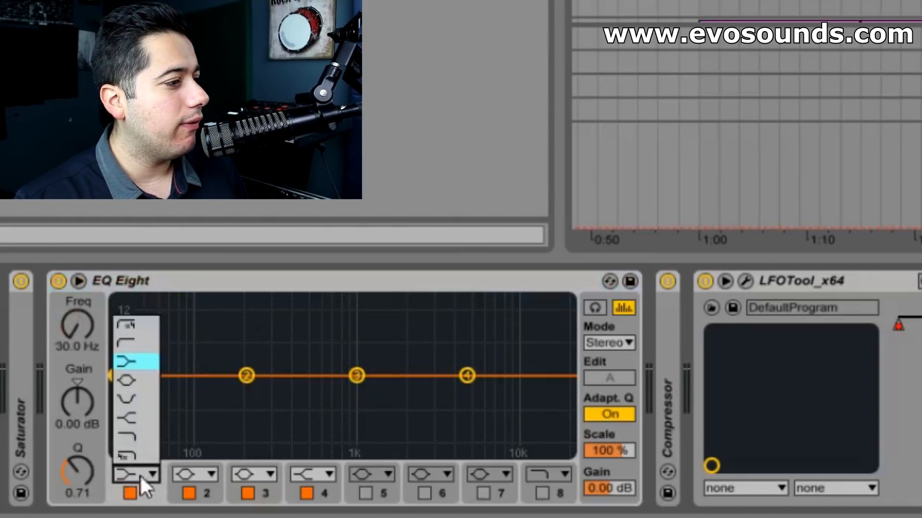
pyautogui.click(127, 327)
pyautogui.moveTo(120, 397); pyautogui.dragTo(186, 391)
pyautogui.rightClick(205, 286)
pyautogui.click(211, 278)
pyautogui.click(134, 393)
# - Dip band 2 slightly and boost band 3 by 3.10 dB at 7.35 kHz, comparing the result with the EQ bypassed
pyautogui.moveTo(245, 375)
pyautogui.mouseDown()
pyautogui.moveTo(247, 323)
pyautogui.moveTo(241, 397)
pyautogui.moveTo(246, 387)
pyautogui.mouseUp()
pyautogui.moveTo(356, 375); pyautogui.dragTo(493, 360)
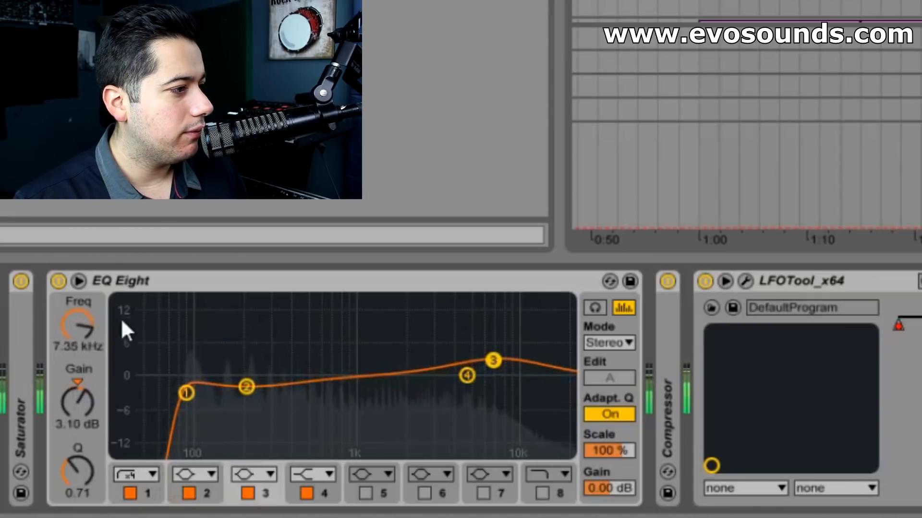
pyautogui.click(60, 282)
pyautogui.click(59, 282)
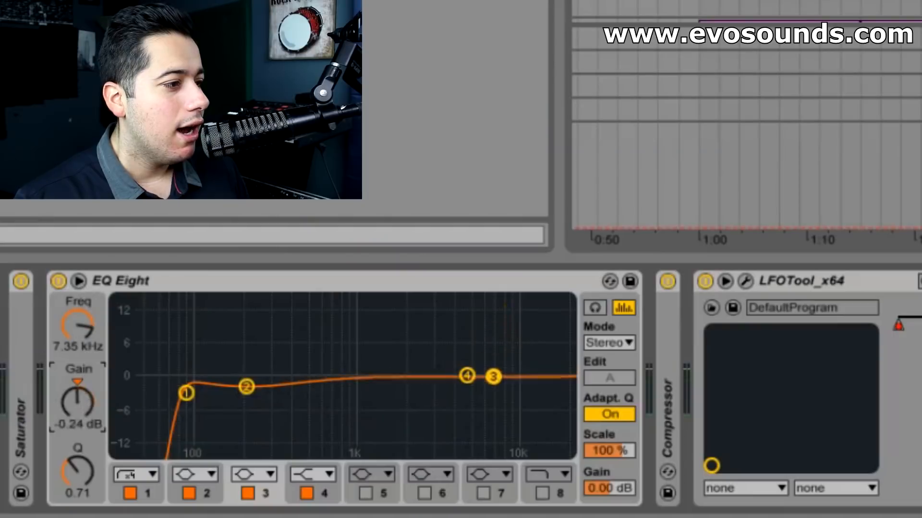
# - Set band 3's gain to 1.19 dB at 7.35 kHz and play the track back to check the balance
pyautogui.moveTo(494, 379); pyautogui.dragTo(493, 373)
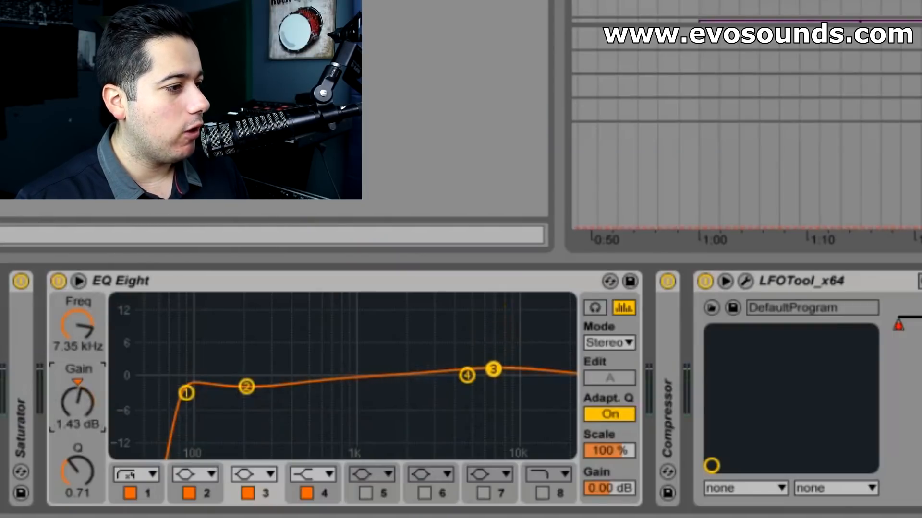
pyautogui.moveTo(86, 383); pyautogui.dragTo(87, 386)
pyautogui.press('space')
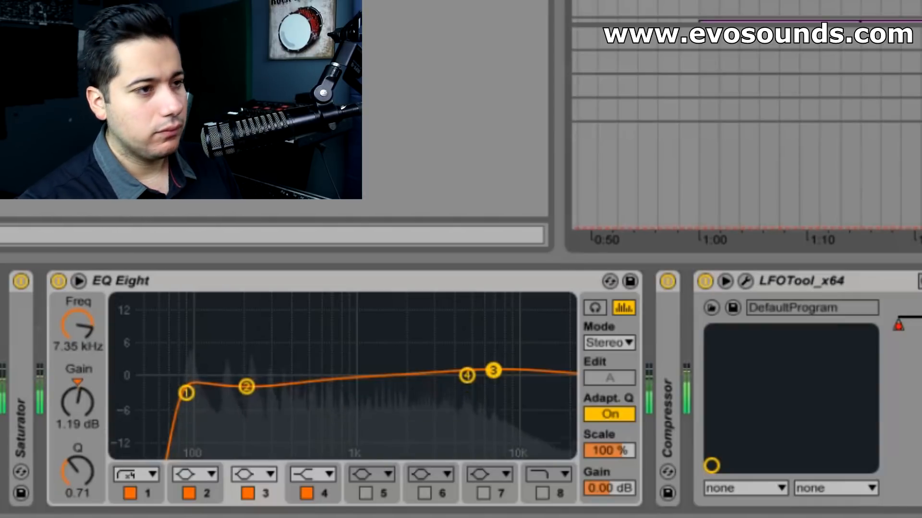
pyautogui.press('Tab')
pyautogui.press('Tab')
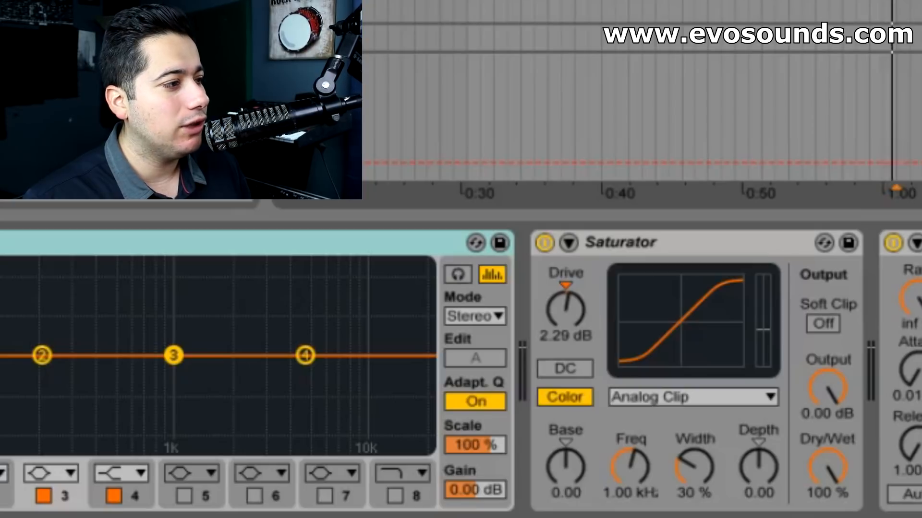
# - Hide the synth window, play the single bass and move its EQ Eight to directly after the Saturator
pyautogui.hotkey('ctrl', 'alt', 'p')
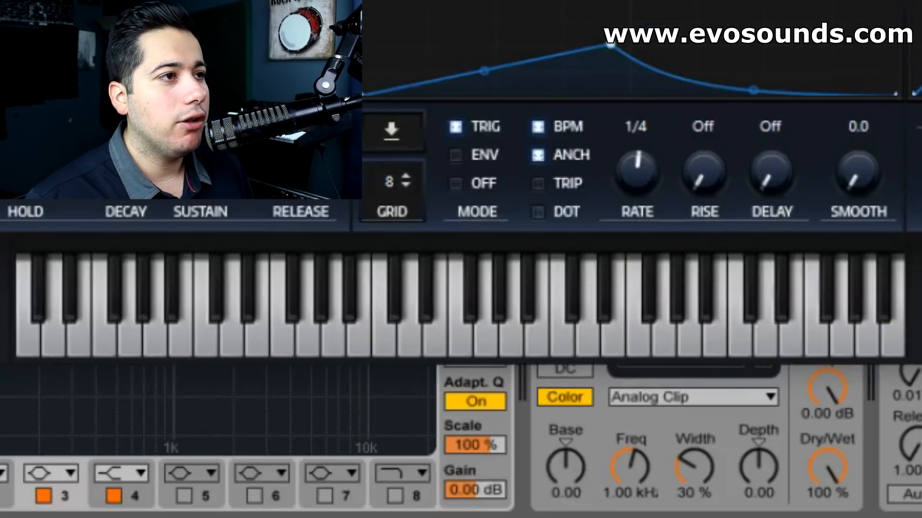
pyautogui.hotkey('ctrl', 'alt', 'p')
pyautogui.press('space')
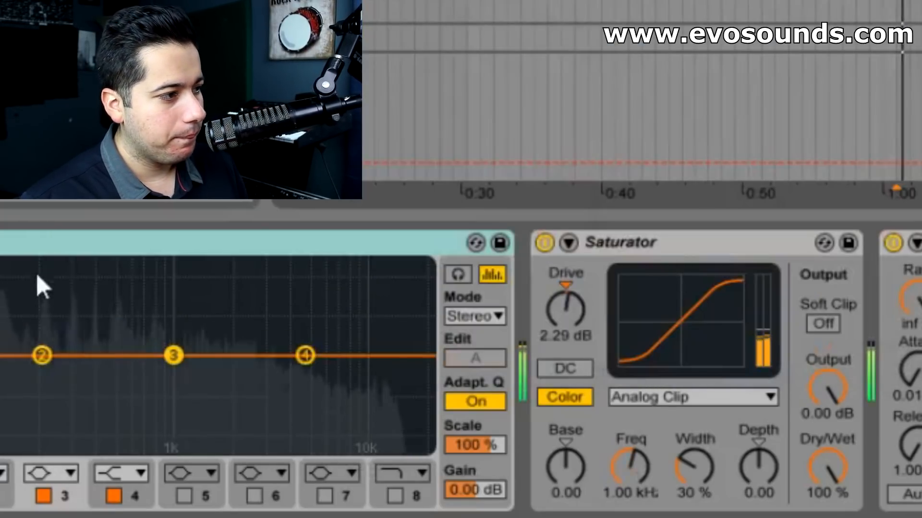
pyautogui.moveTo(50, 244); pyautogui.dragTo(887, 307)
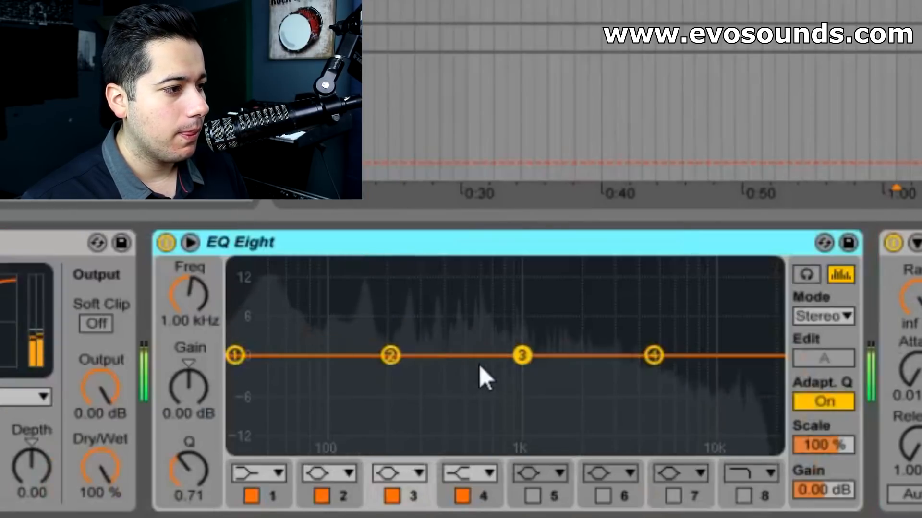
pyautogui.press('space')
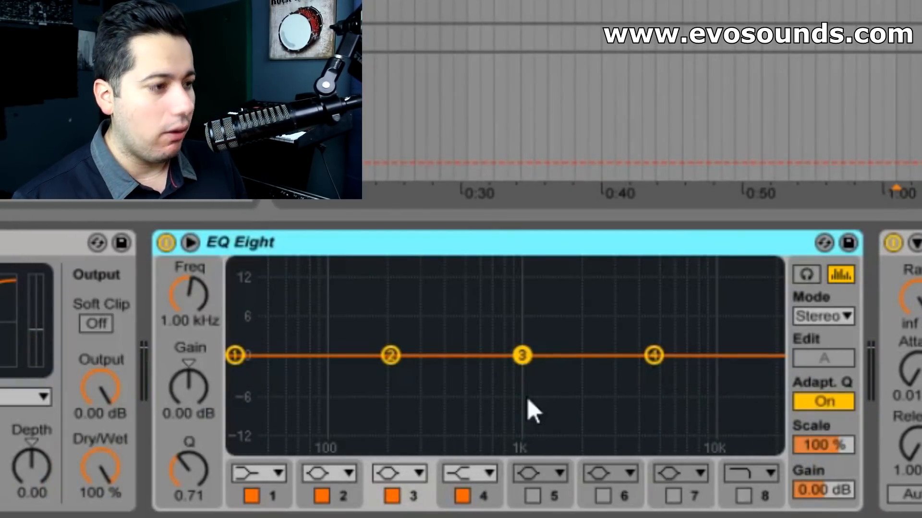
# - Boost band 3 to 15.0 dB in audition mode and sweep it to 776 Hz
pyautogui.moveTo(522, 356); pyautogui.dragTo(576, 284)
pyautogui.click(805, 274)
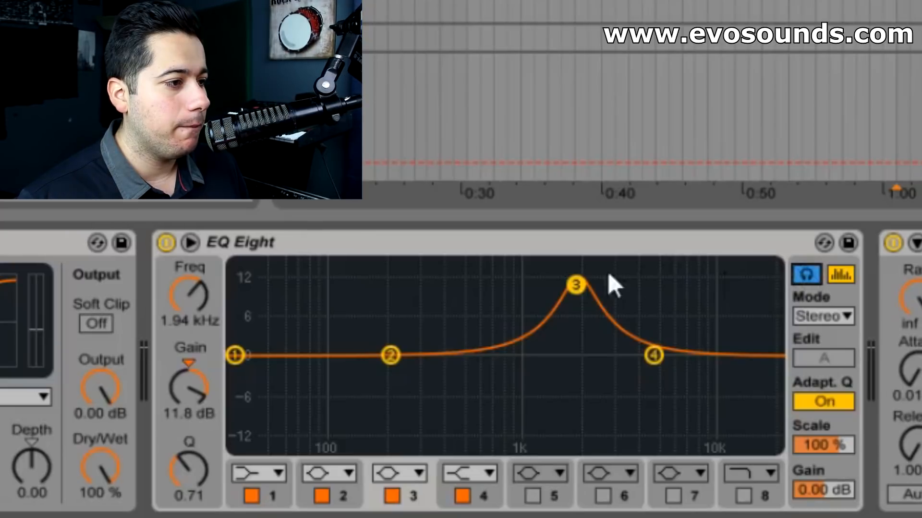
pyautogui.moveTo(576, 283); pyautogui.dragTo(501, 266)
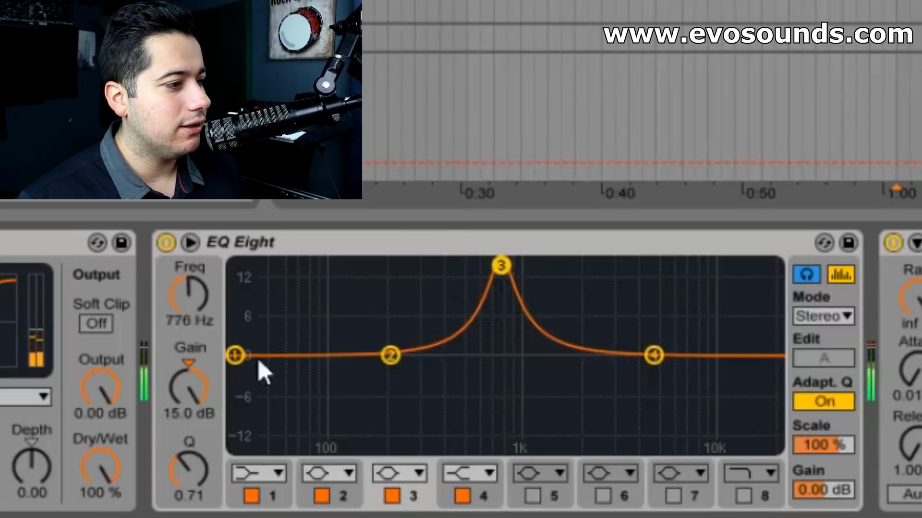
# - Turn band 3 into a cut of -10.2 dB at 776 Hz and compare it with the EQ bypassed
pyautogui.moveTo(184, 398); pyautogui.dragTo(189, 410)
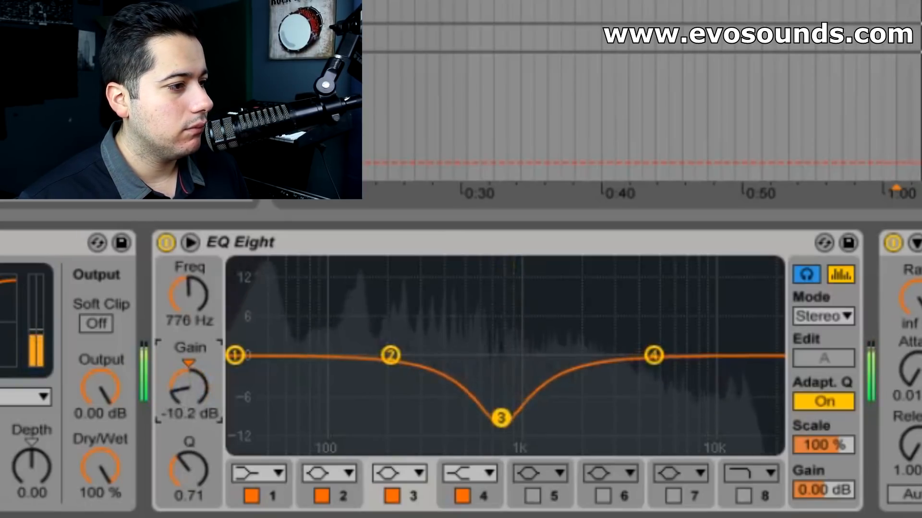
pyautogui.click(164, 247)
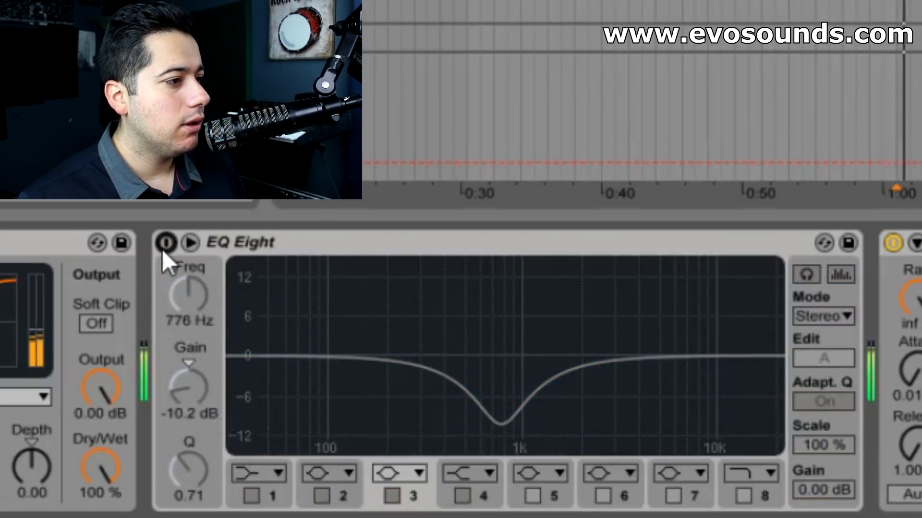
pyautogui.click(165, 249)
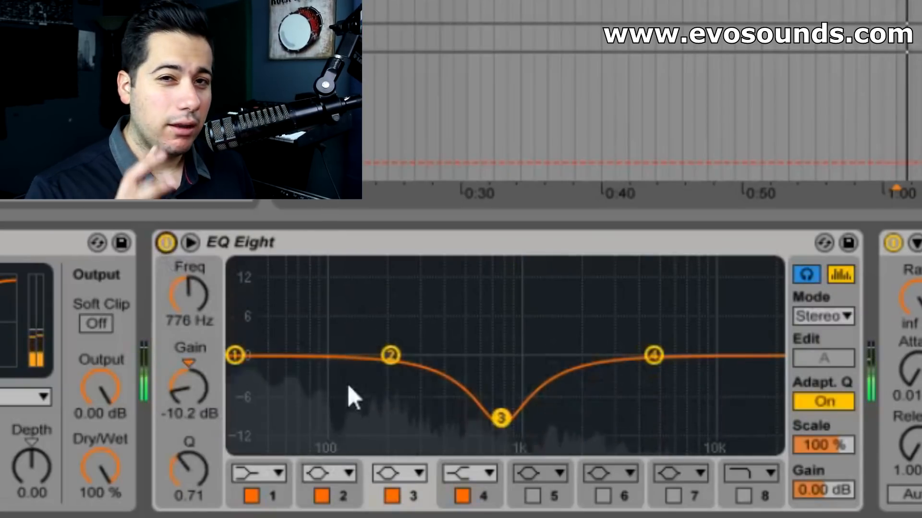
# - Sweep band 2 at a 15.0 dB boost, settle it as a -4.76 dB cut at 367 Hz, and set band 3's gain to -5.24 dB
pyautogui.moveTo(390, 355); pyautogui.dragTo(442, 265)
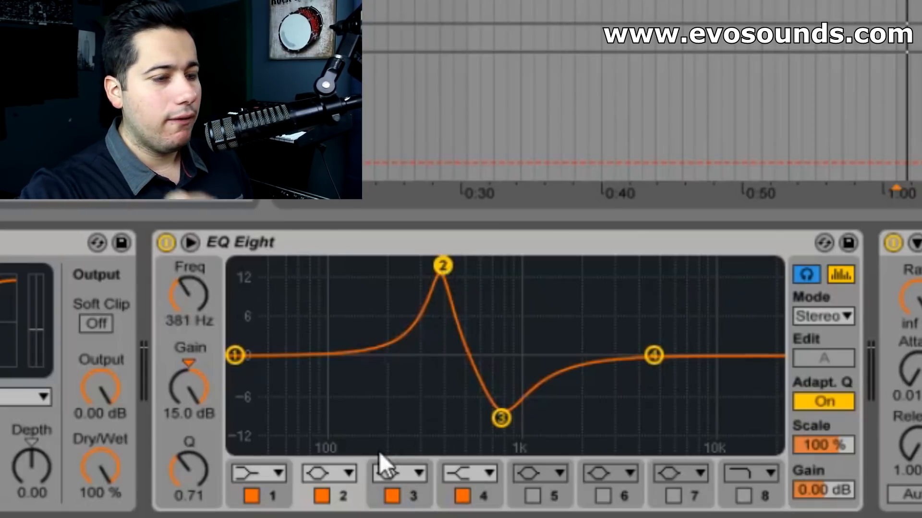
pyautogui.moveTo(444, 271)
pyautogui.mouseDown()
pyautogui.moveTo(477, 265)
pyautogui.moveTo(416, 266)
pyautogui.moveTo(440, 266)
pyautogui.mouseUp()
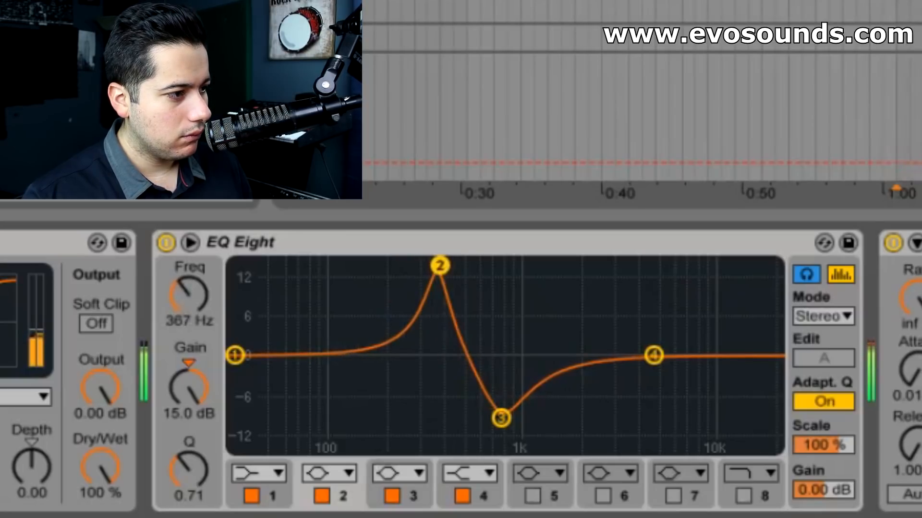
pyautogui.moveTo(188, 386); pyautogui.dragTo(189, 449)
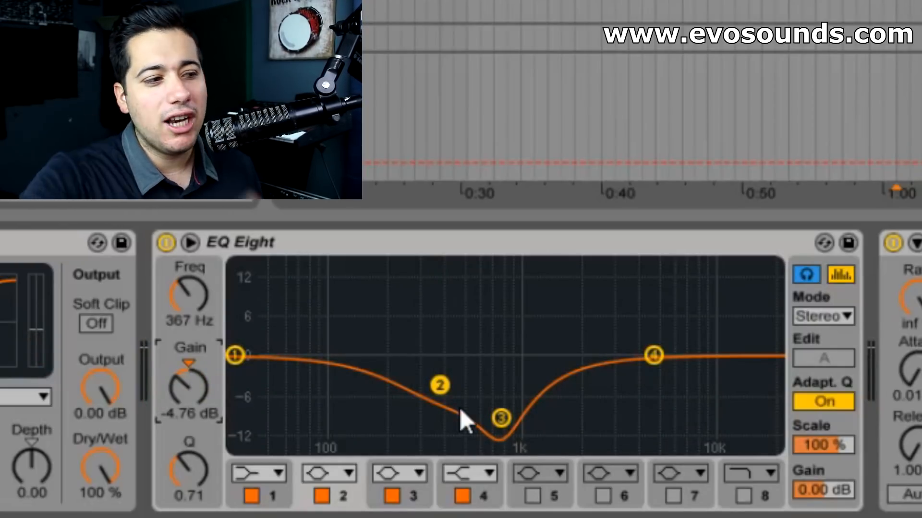
pyautogui.click(501, 418)
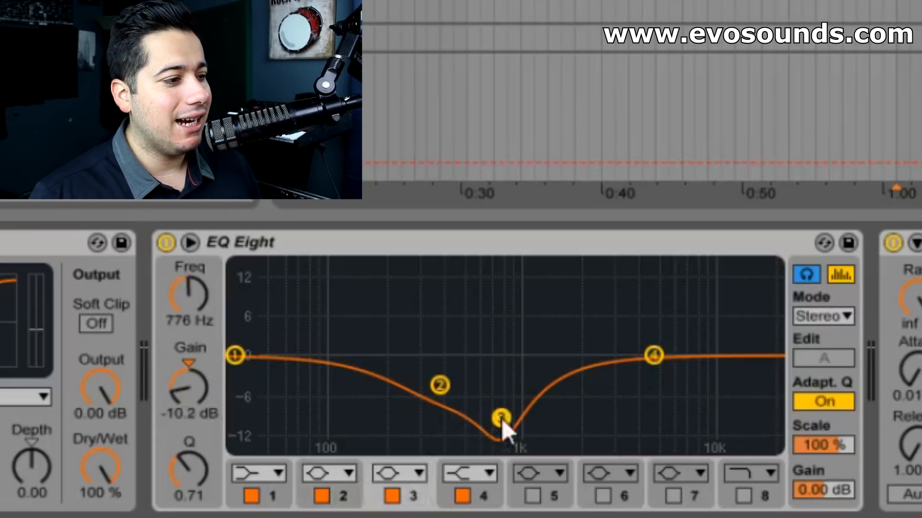
pyautogui.moveTo(205, 403); pyautogui.dragTo(204, 371)
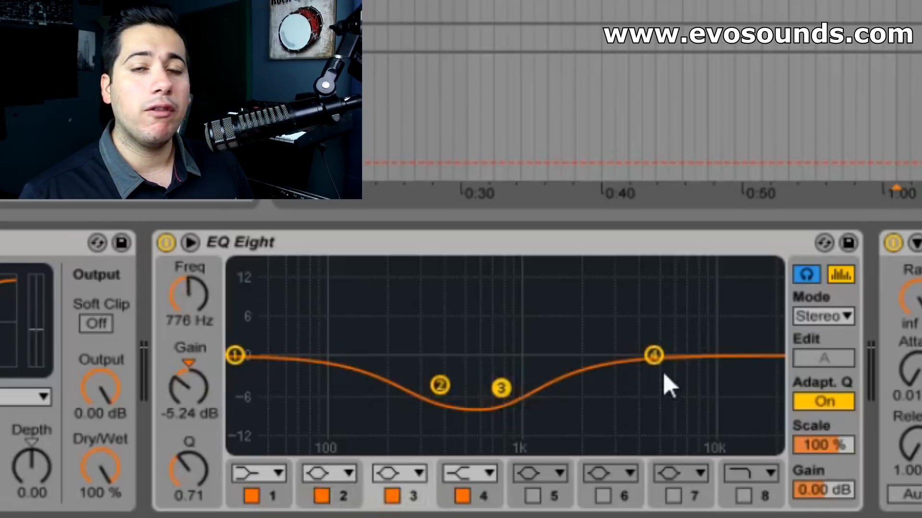
# - Change band 4 to a high cut and move it to 20.4 kHz with a Q of 0.72
pyautogui.click(660, 350)
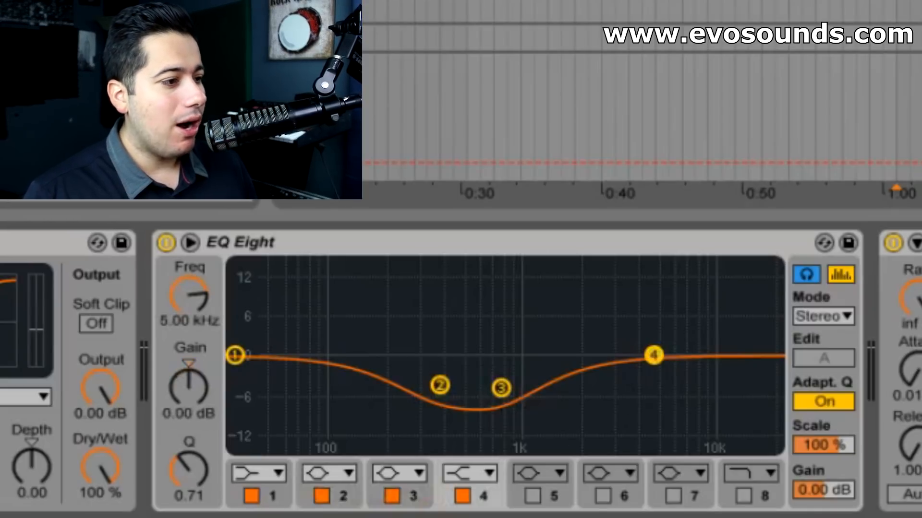
pyautogui.click(472, 481)
pyautogui.click(468, 430)
pyautogui.moveTo(655, 376); pyautogui.dragTo(774, 384)
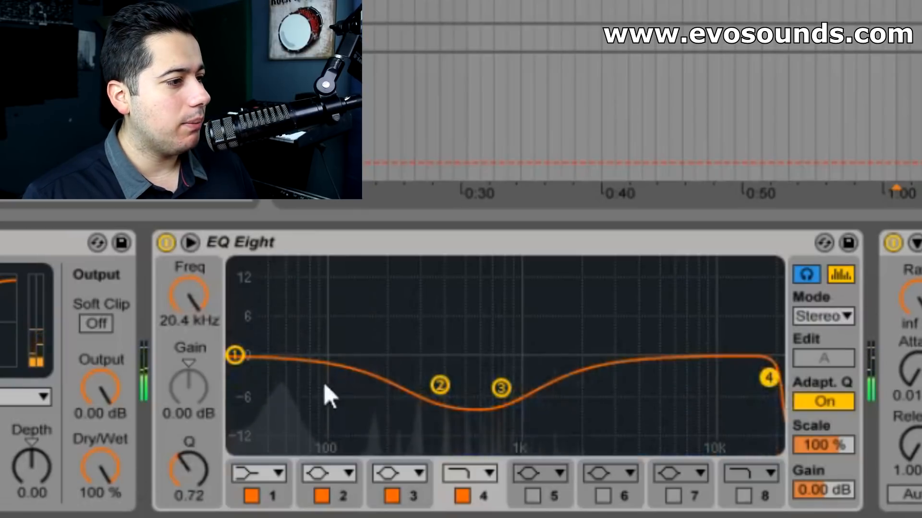
# - Change band 1 to a gentle low cut at 30.0 Hz with a Q of 0.82
pyautogui.click(235, 355)
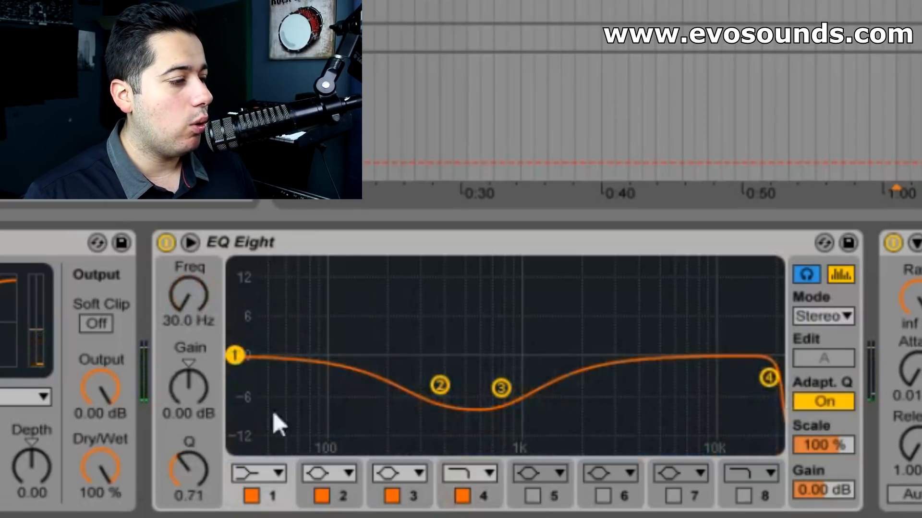
pyautogui.click(254, 471)
pyautogui.click(265, 325)
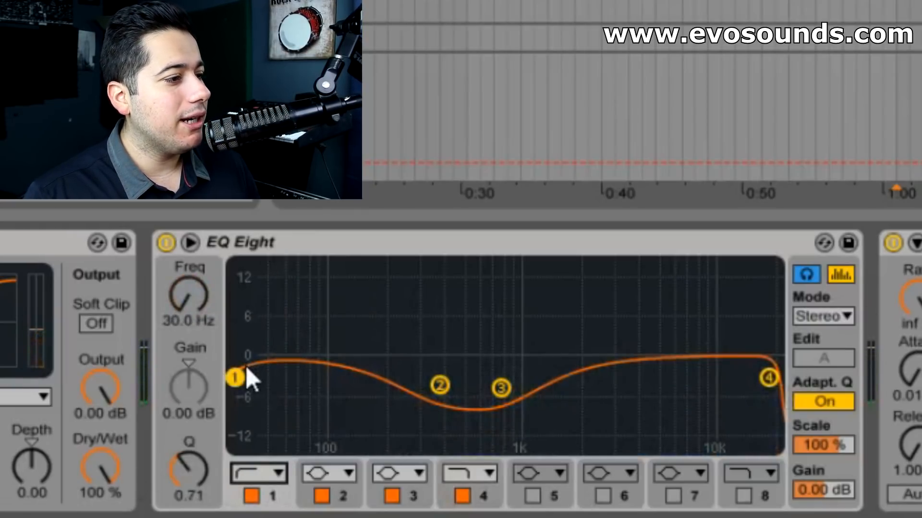
pyautogui.moveTo(246, 368); pyautogui.dragTo(247, 362)
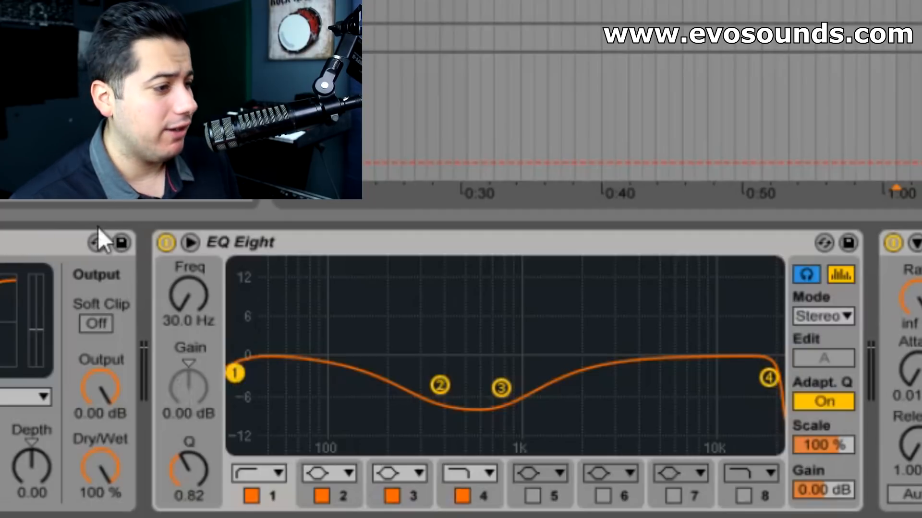
# - Enable band 6 and use it to boost the low end by 2.85 dB at 60.1 Hz
pyautogui.click(603, 496)
pyautogui.moveTo(710, 356); pyautogui.dragTo(300, 338)
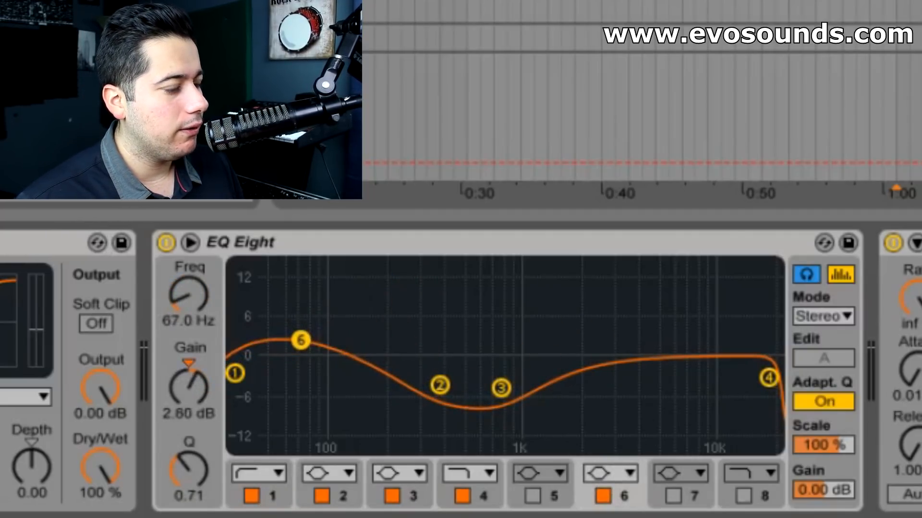
pyautogui.moveTo(304, 339); pyautogui.dragTo(295, 338)
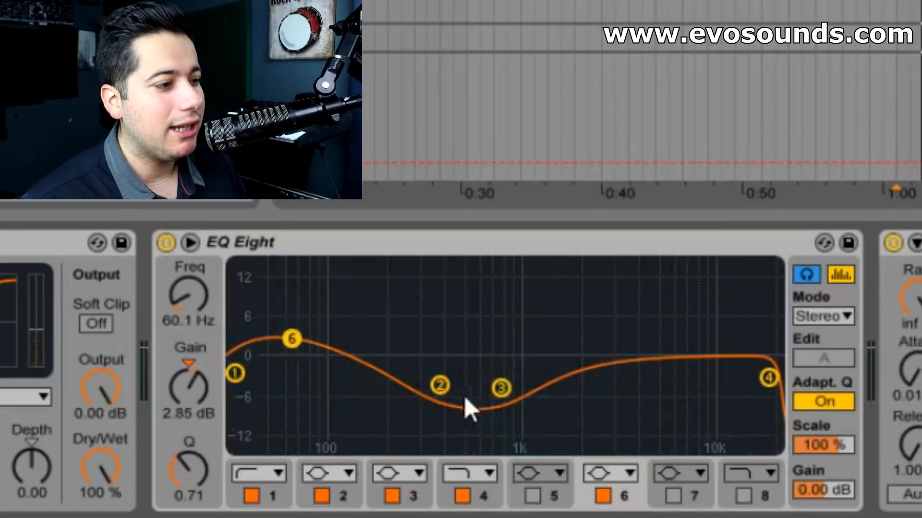
# - Enable band 7 with a 5.33 dB boost at 10.8 kHz and compare the whole EQ curve against bypass
pyautogui.click(663, 503)
pyautogui.click(667, 497)
pyautogui.moveTo(649, 358); pyautogui.dragTo(716, 323)
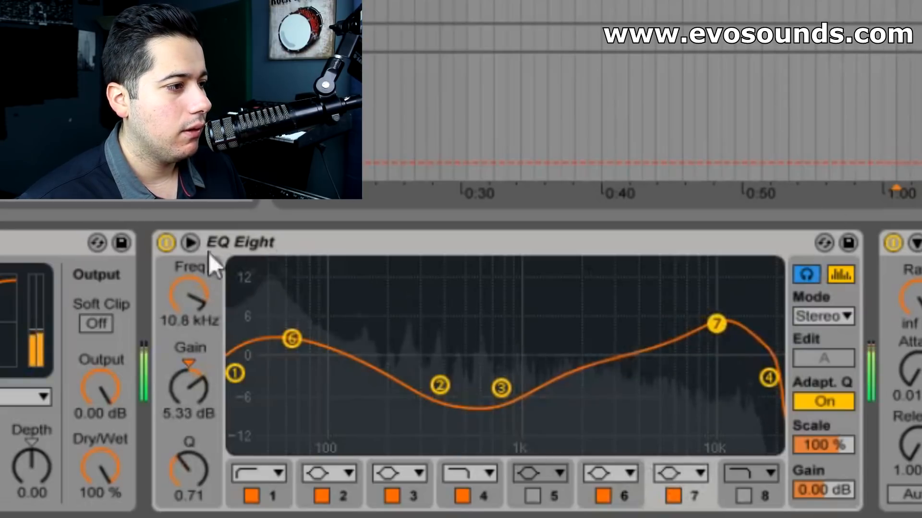
pyautogui.click(161, 242)
pyautogui.click(160, 242)
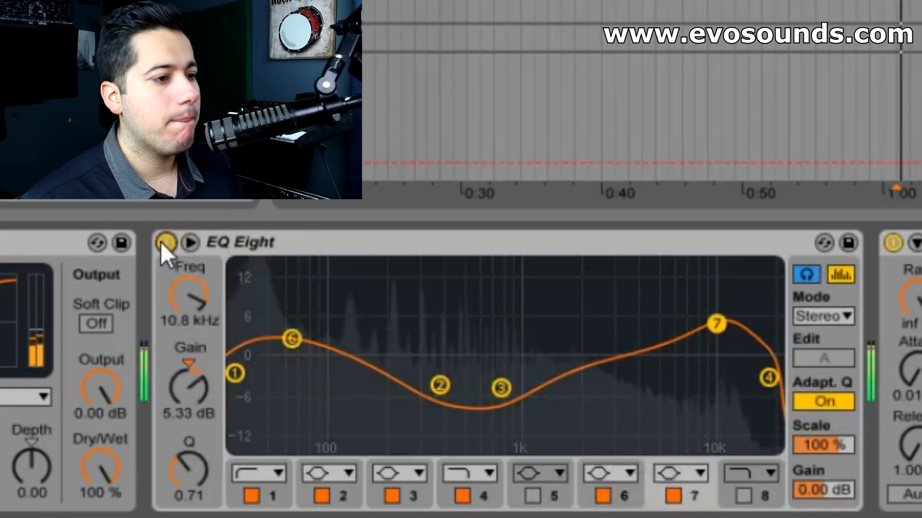